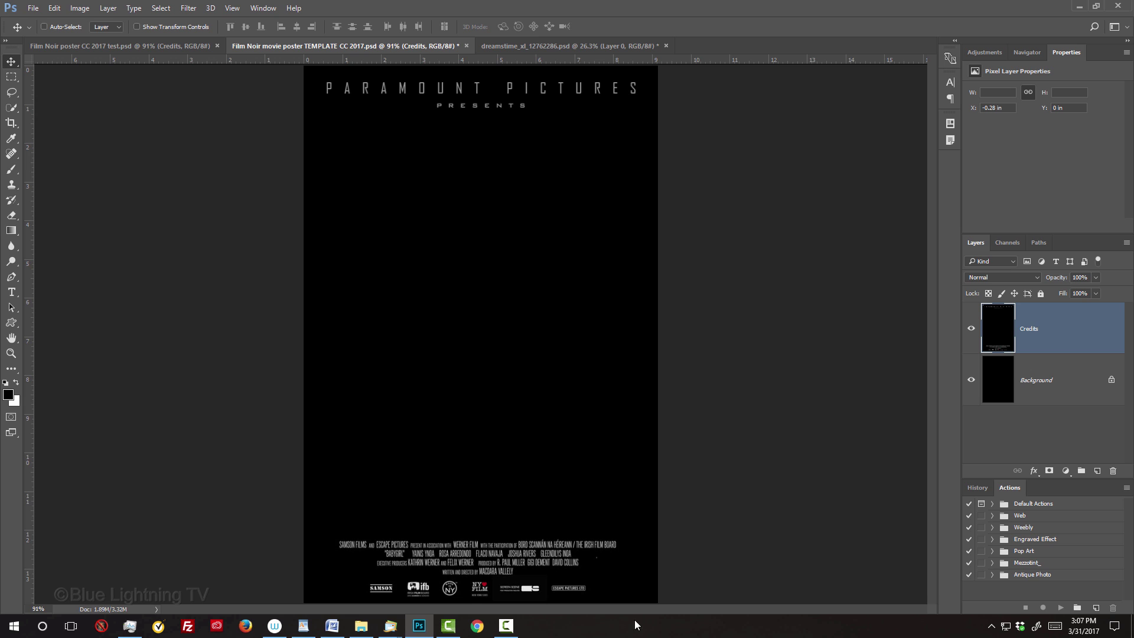
Step: Switch to the dreamstime_xl_12762286.psd photo of the man in the fedora
{"action": "left_click", "coordinate": [571, 46]}
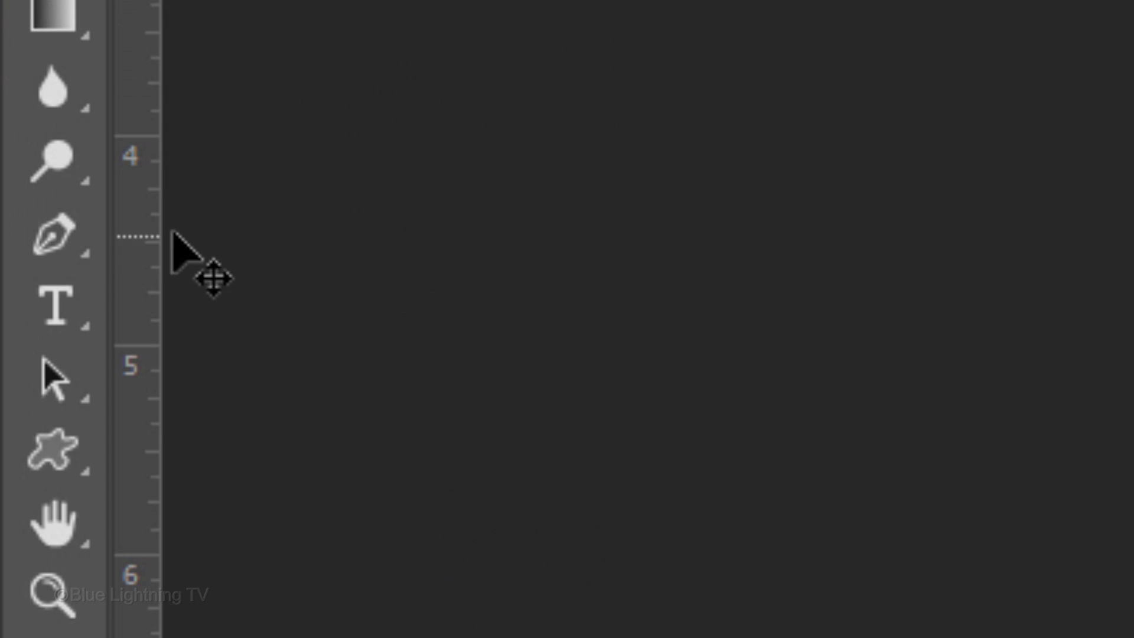
Step: Trace a Pen Tool path around the man's hat crown, brim and figure with curved anchors
{"action": "right_click", "coordinate": [16, 277]}
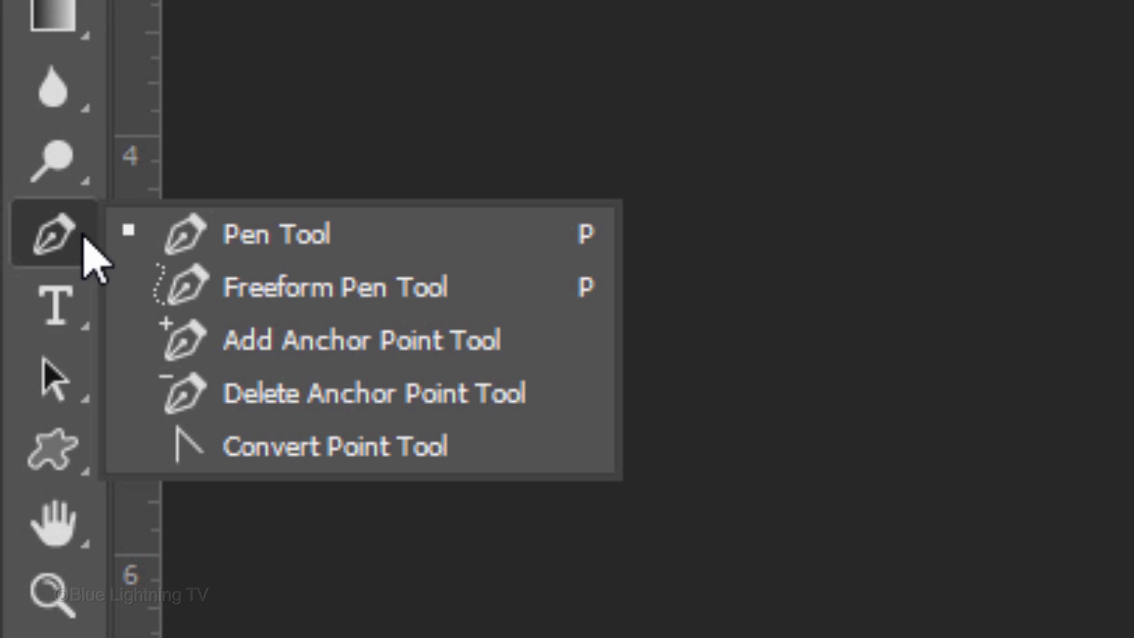
{"action": "left_click", "coordinate": [317, 234]}
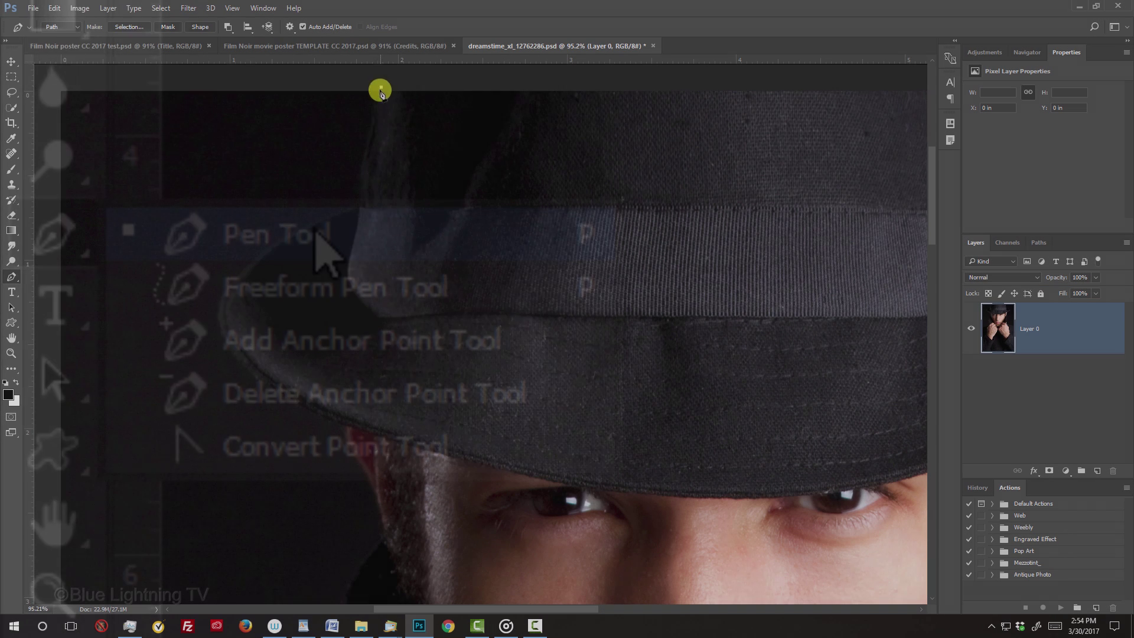
{"action": "left_click", "coordinate": [381, 86]}
{"action": "left_click", "coordinate": [368, 142]}
{"action": "left_click", "coordinate": [363, 188]}
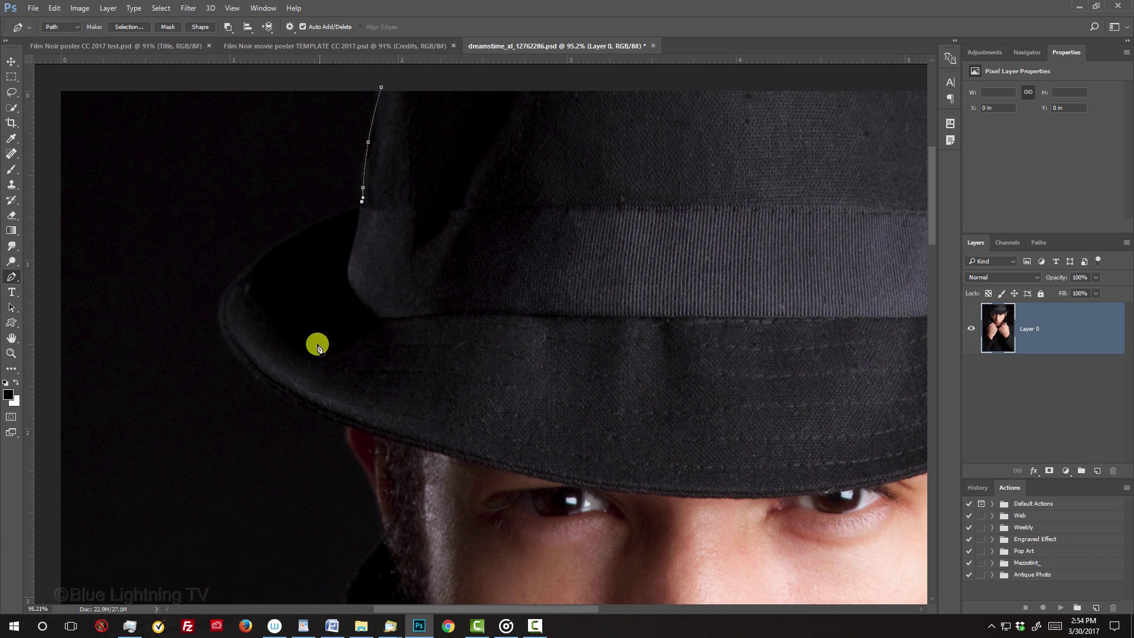
{"action": "left_click", "coordinate": [308, 410]}
{"action": "left_click_drag", "start_coordinate": [333, 312], "coordinate": [219, 307]}
{"action": "left_click_drag", "start_coordinate": [233, 253], "coordinate": [231, 263]}
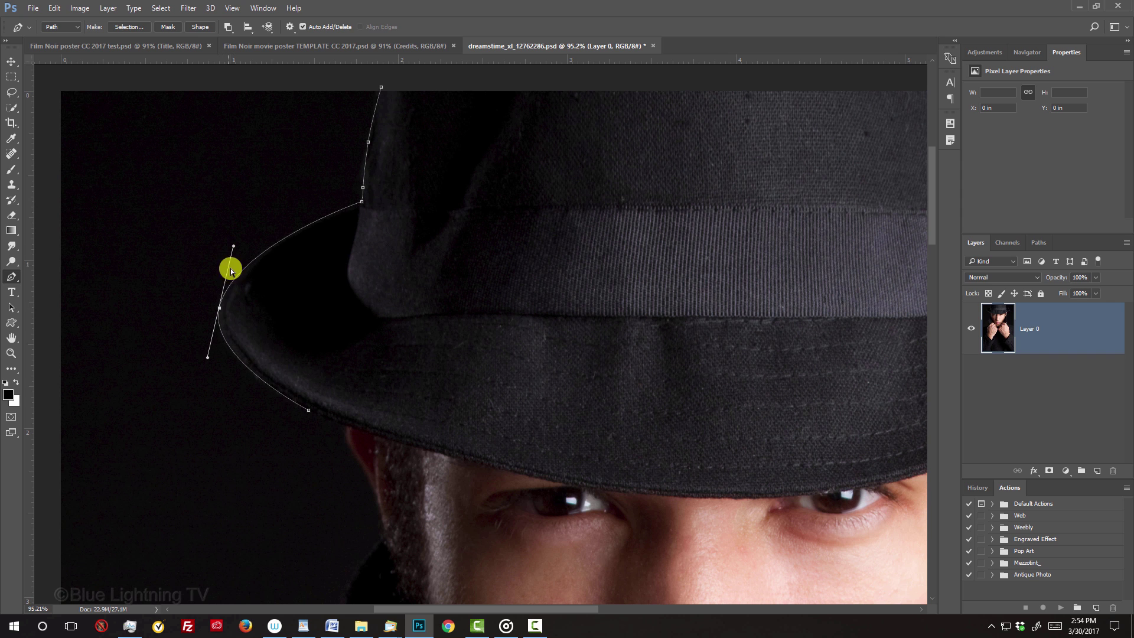
{"action": "left_click_drag", "start_coordinate": [206, 357], "coordinate": [209, 367]}
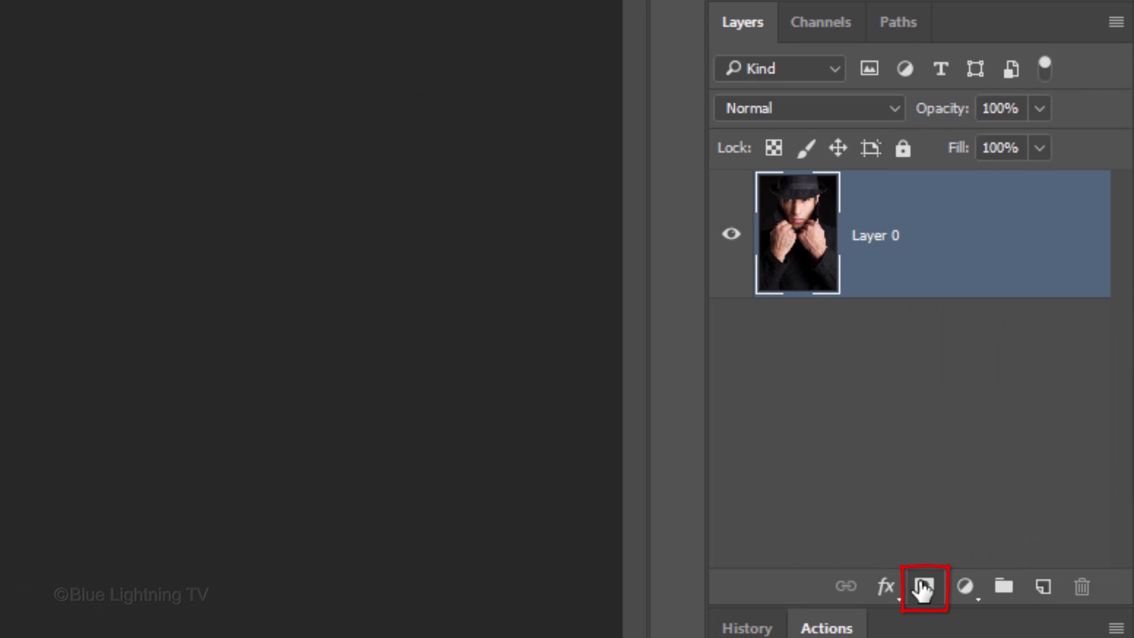
Step: Mask Layer 0 to the man's outline and convert it into a smart object
{"action": "left_click", "coordinate": [923, 588]}
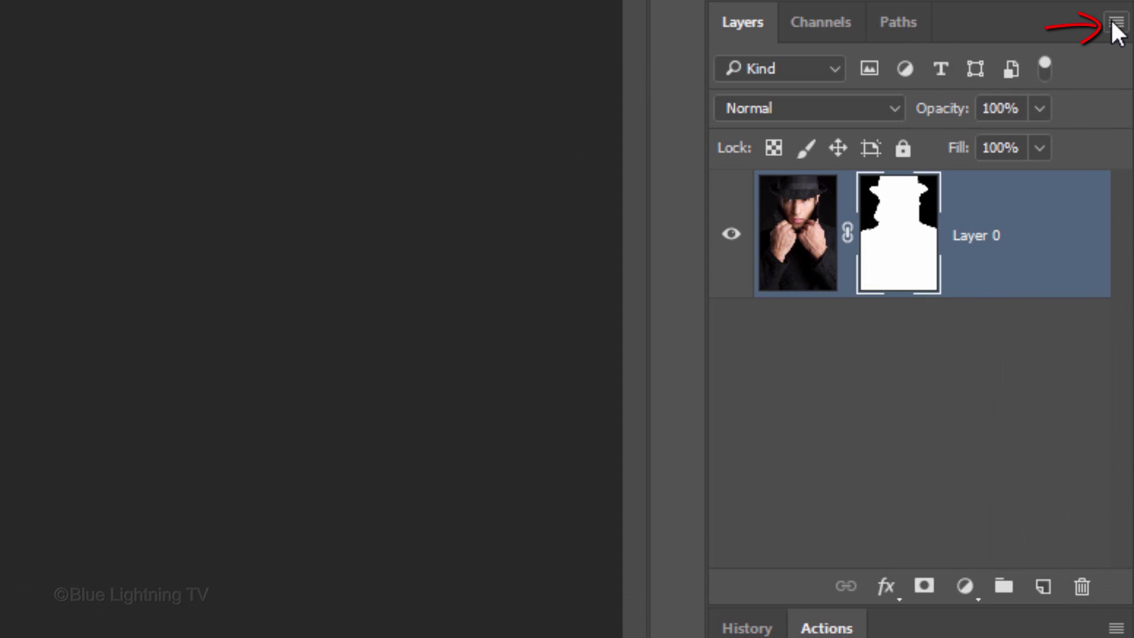
{"action": "left_click", "coordinate": [1113, 22]}
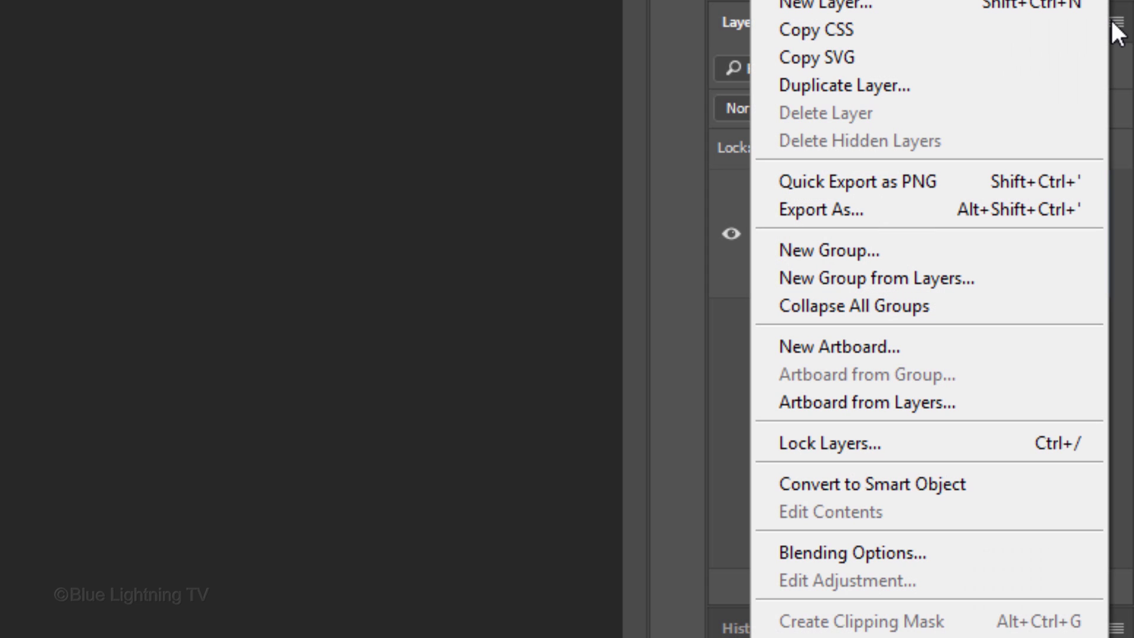
{"action": "left_click", "coordinate": [969, 483]}
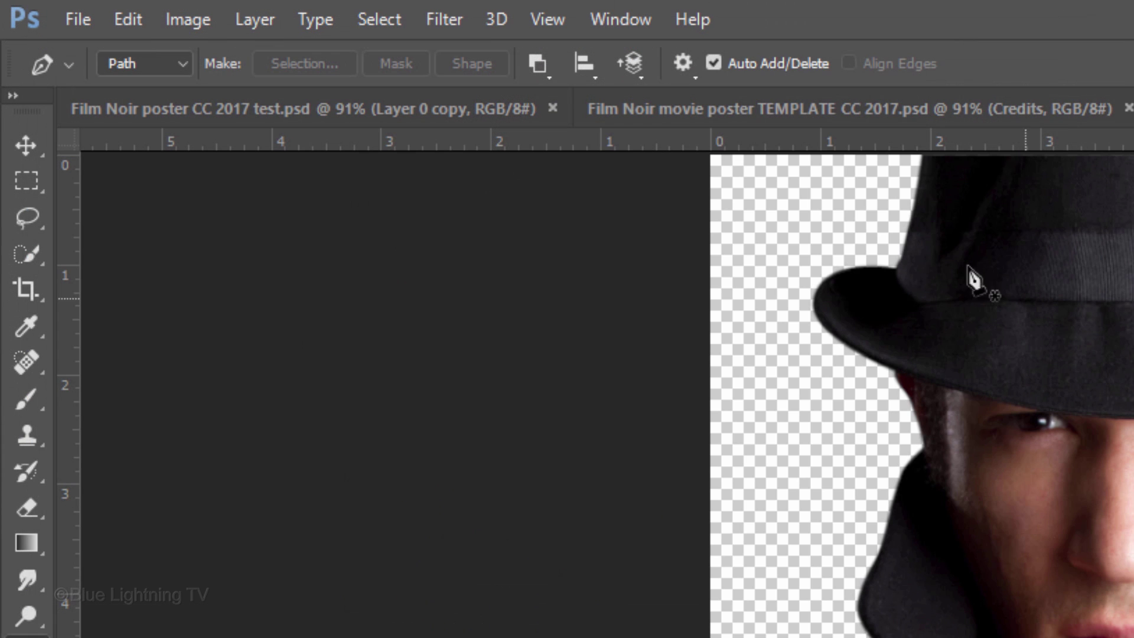
Step: Apply a vertically rotated 93 px Tilt-Shift blur, keeping a sharp strip through the face
{"action": "left_click", "coordinate": [444, 19]}
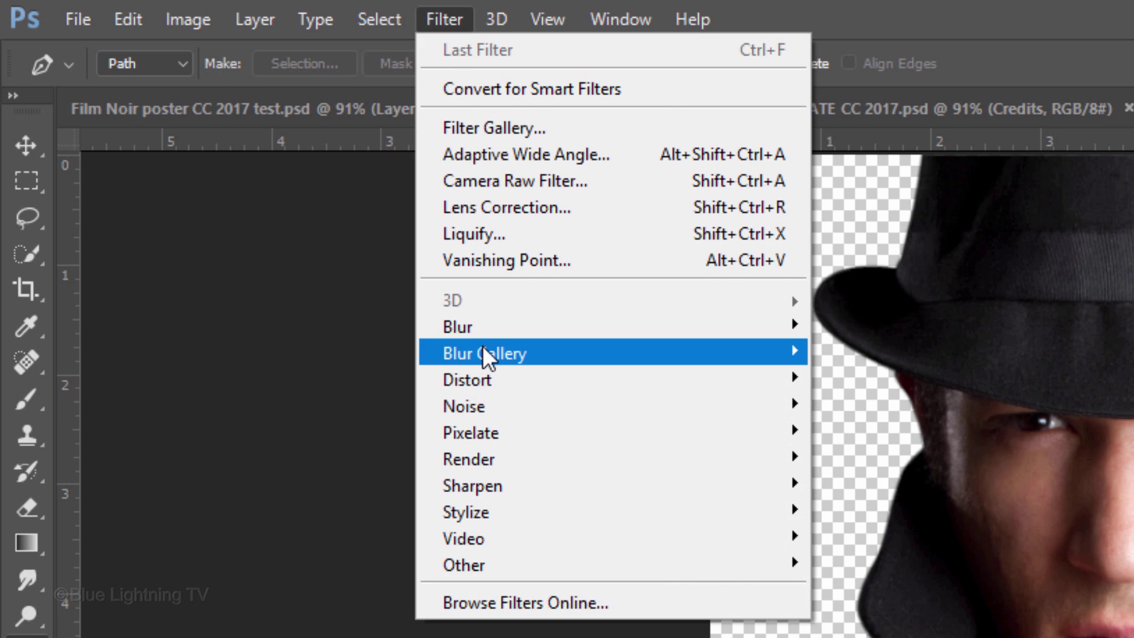
{"action": "mouse_move", "coordinate": [483, 349]}
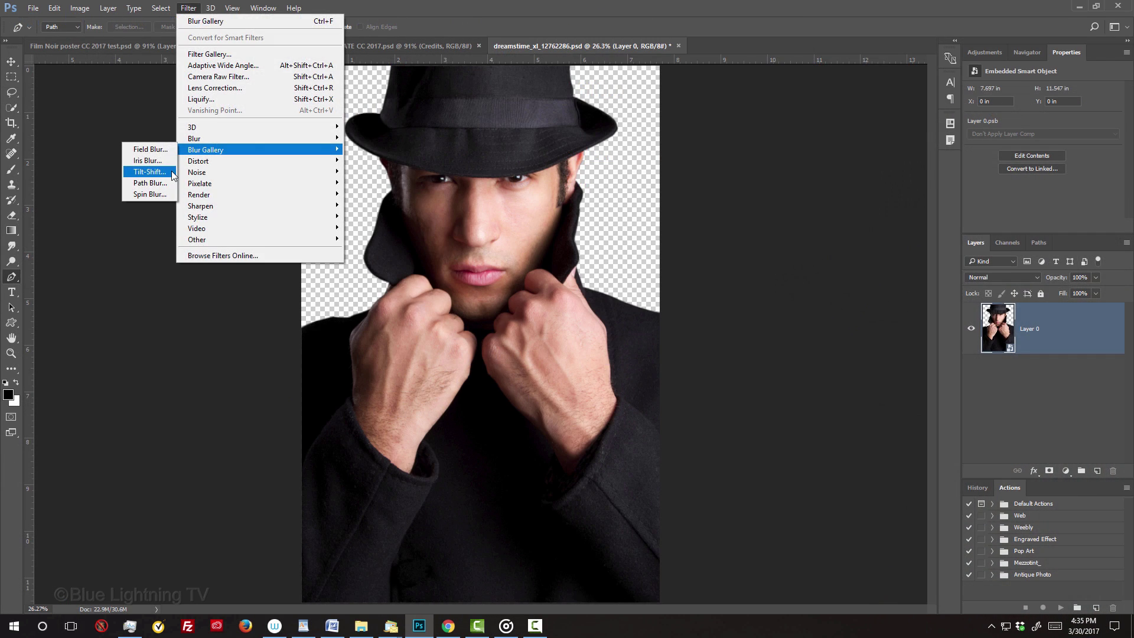
{"action": "left_click", "coordinate": [374, 402]}
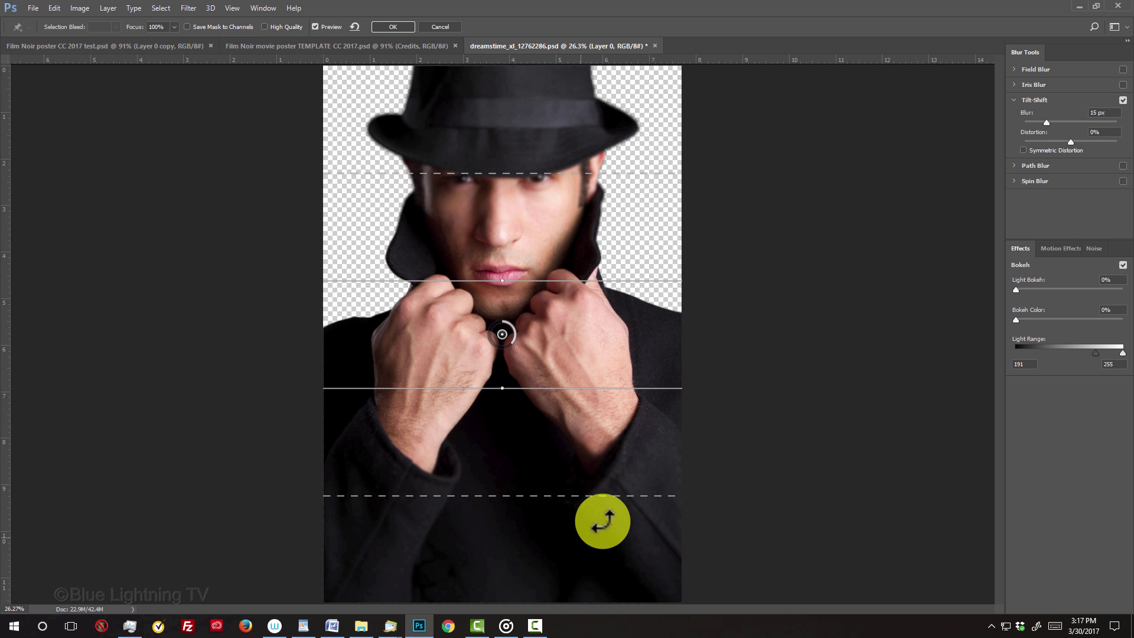
{"action": "left_click_drag", "start_coordinate": [601, 521], "coordinate": [603, 300]}
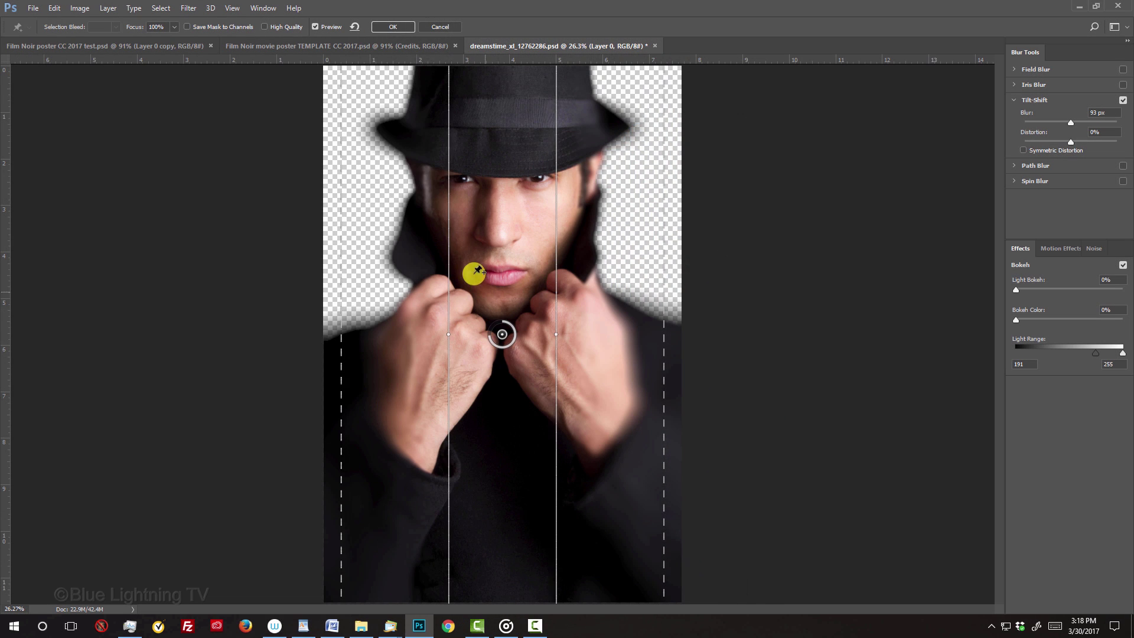
{"action": "left_click", "coordinate": [394, 26]}
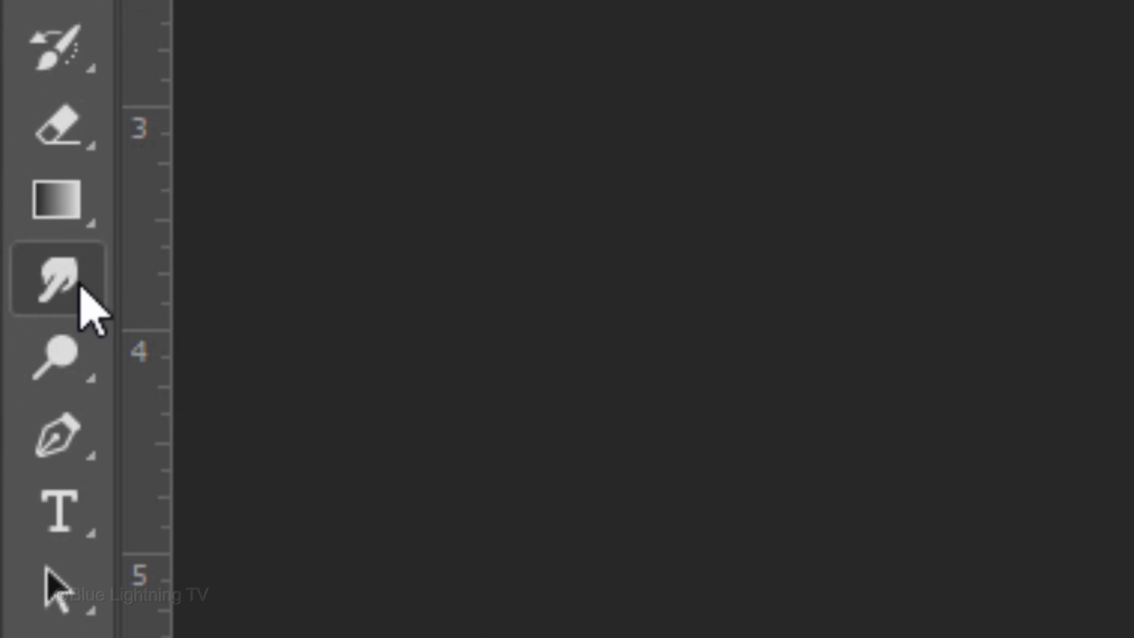
Step: Pick the Blur Tool, accept rasterizing, resize the brush, and collapse Layer 0's smart filters
{"action": "right_click", "coordinate": [15, 248]}
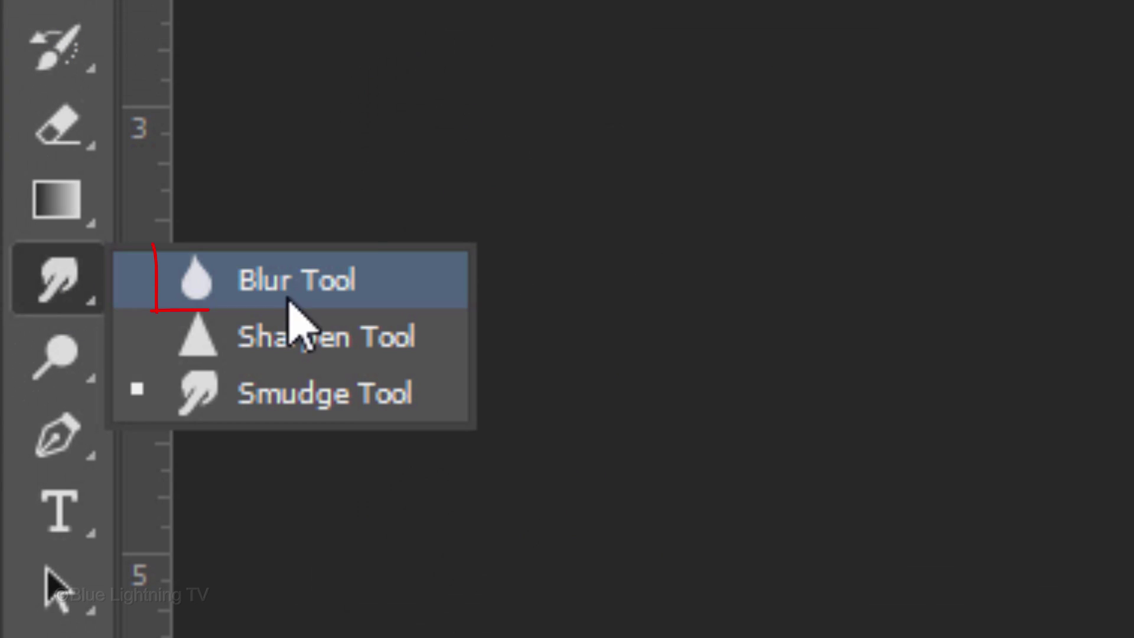
{"action": "left_click", "coordinate": [319, 304]}
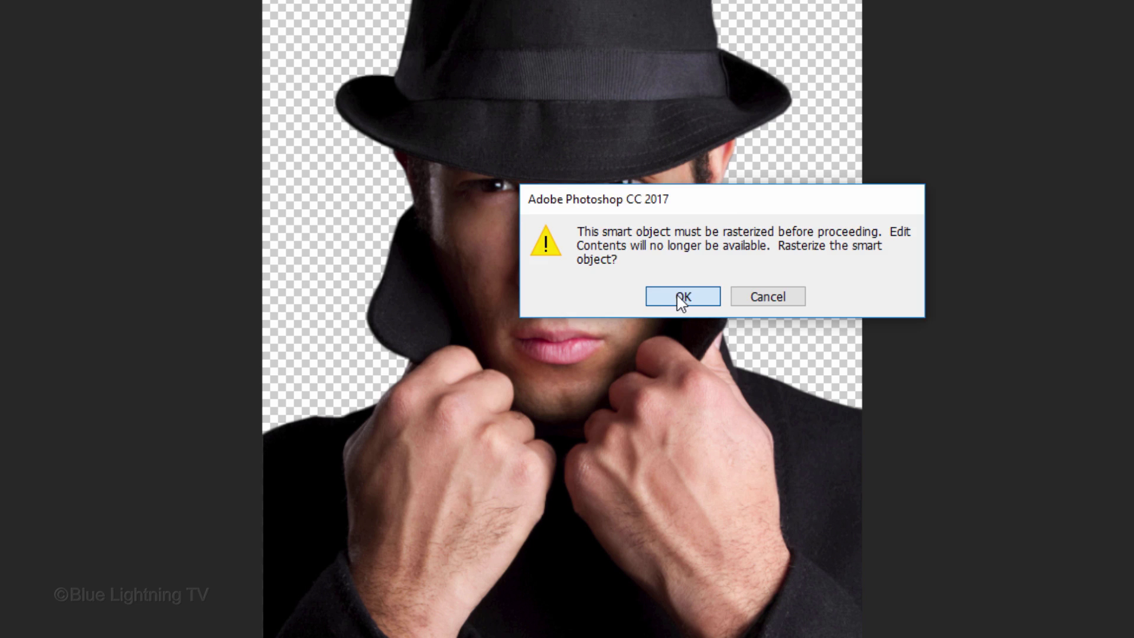
{"action": "left_click", "coordinate": [682, 299]}
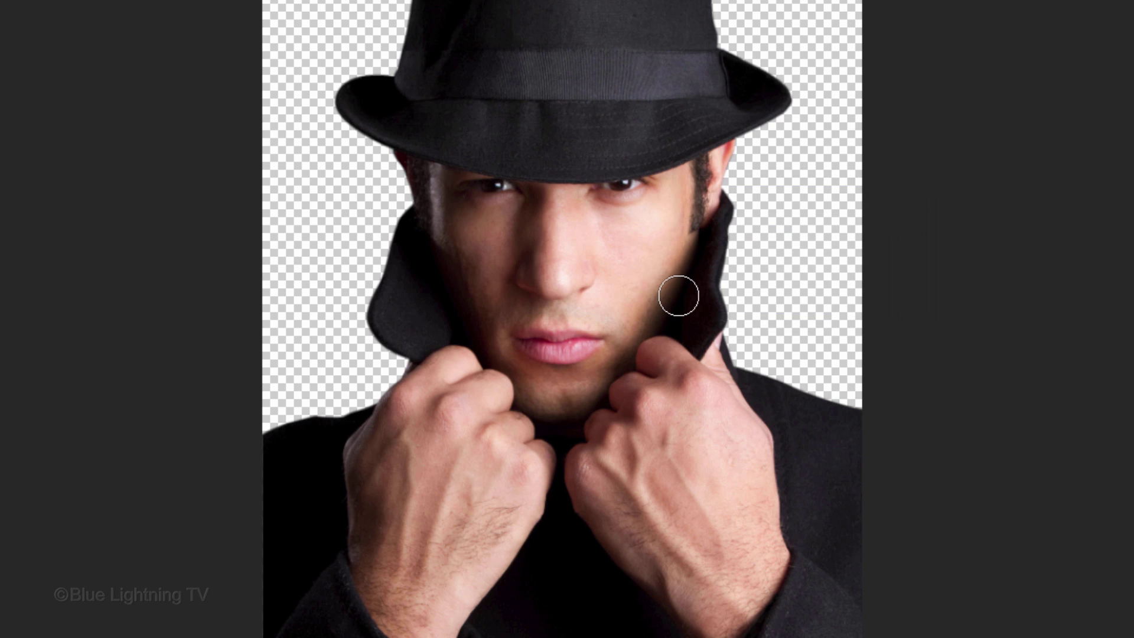
{"action": "key", "text": "bracketright"}
{"action": "key", "text": "bracketleft"}
{"action": "key", "text": "Caps_Lock"}
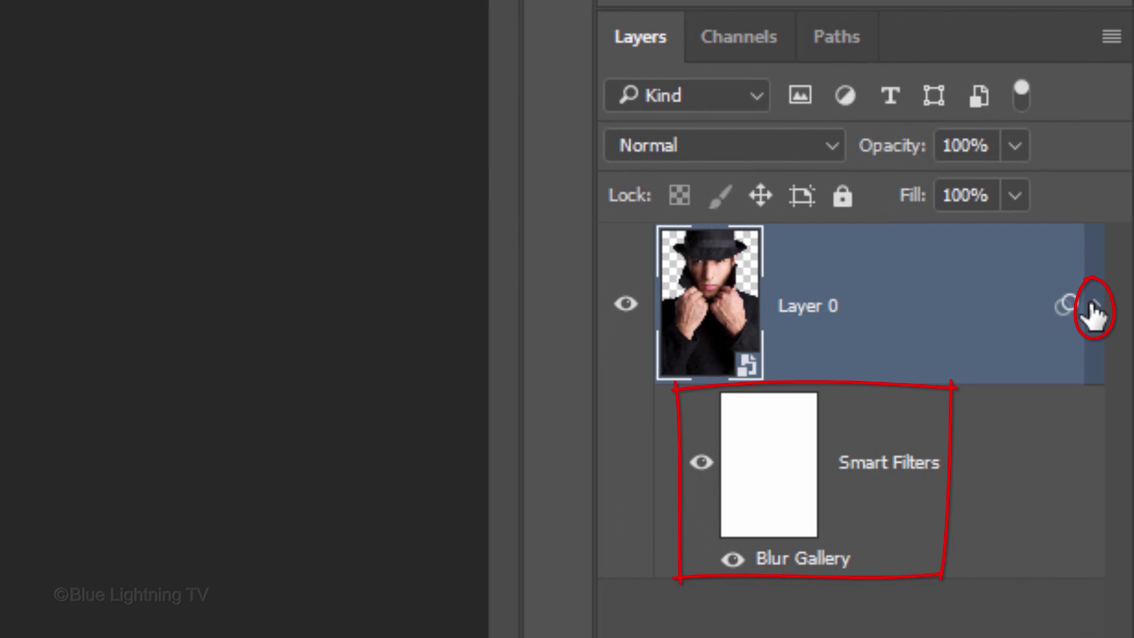
{"action": "left_click", "coordinate": [1094, 308]}
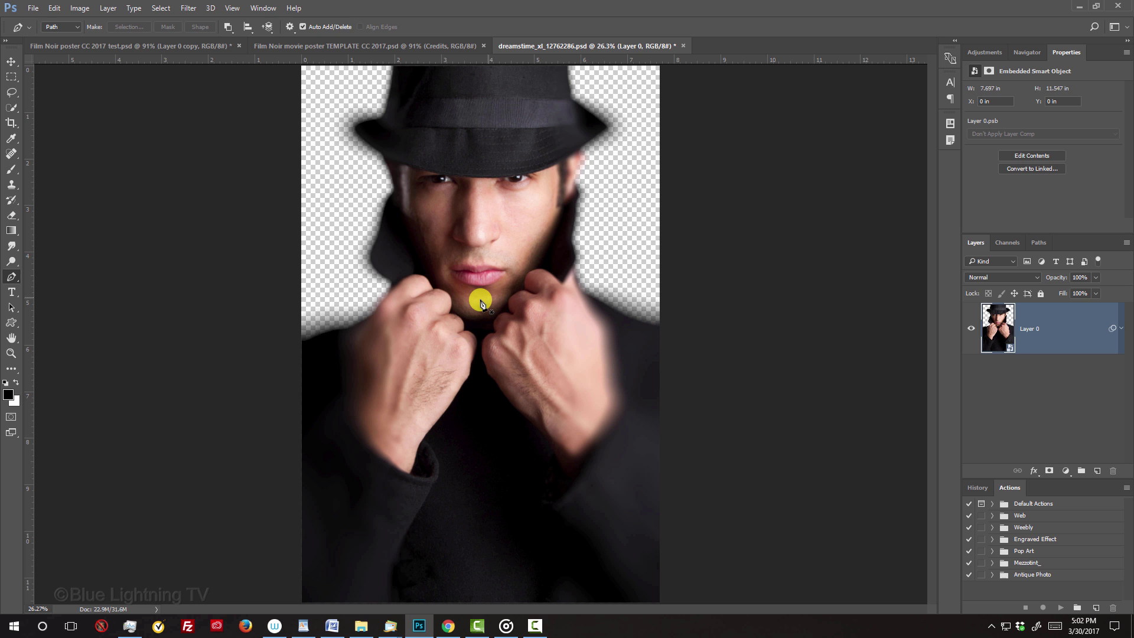
Step: Drag the blurred man photo into the Film Noir poster template as Layer 1
{"action": "key", "text": "v"}
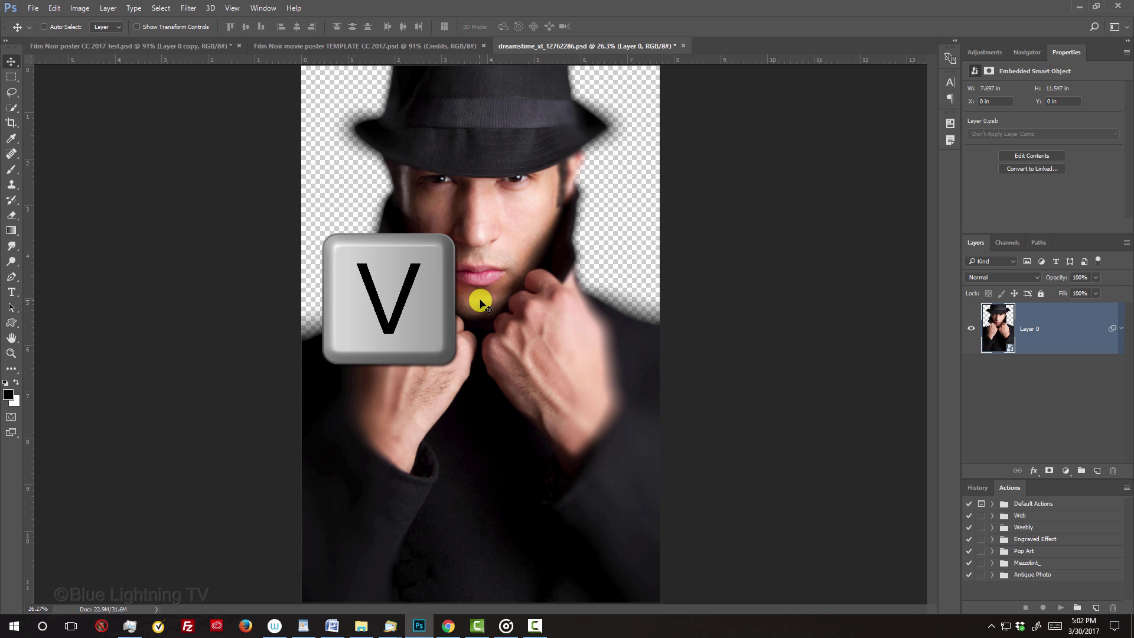
{"action": "left_click_drag", "start_coordinate": [476, 301], "coordinate": [410, 69]}
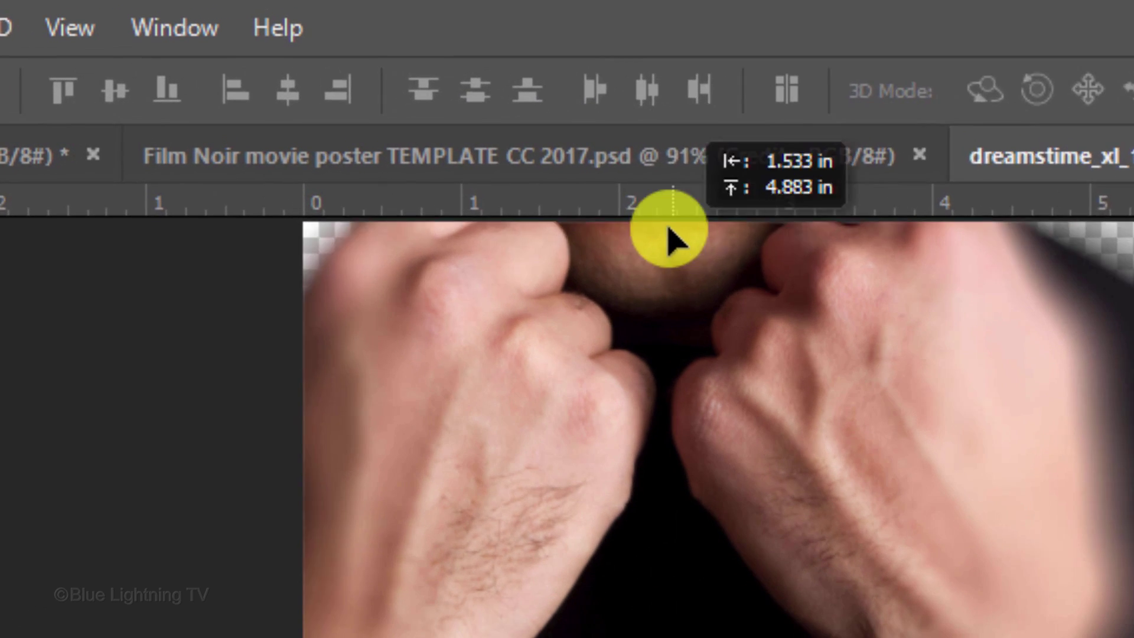
{"action": "left_click_drag", "start_coordinate": [673, 236], "coordinate": [700, 537]}
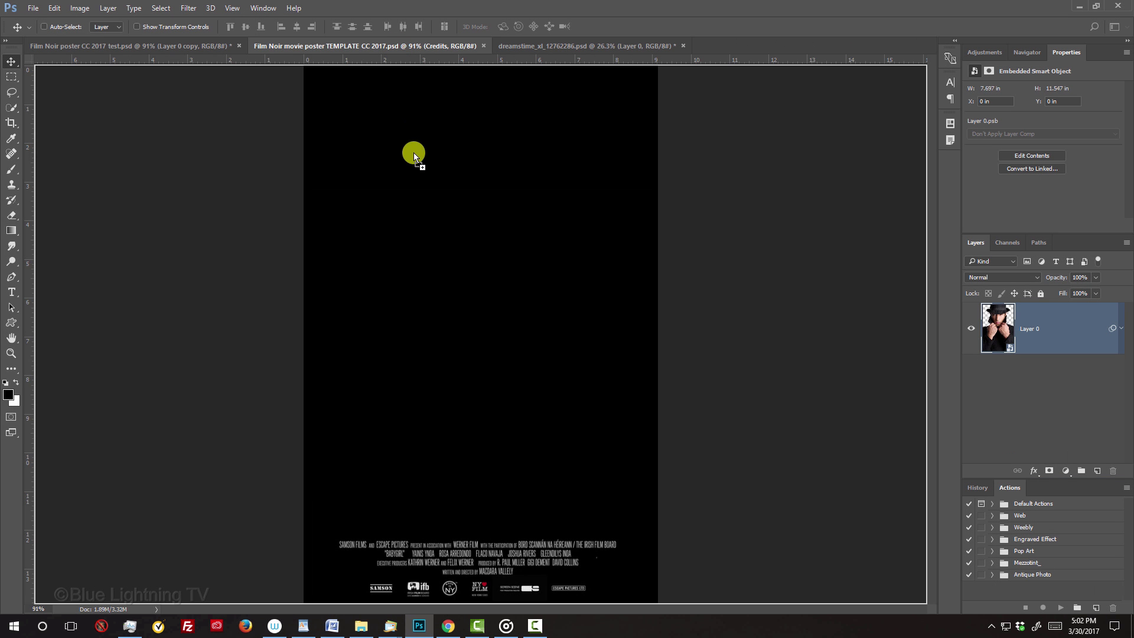
{"action": "left_click_drag", "start_coordinate": [479, 335], "coordinate": [475, 340]}
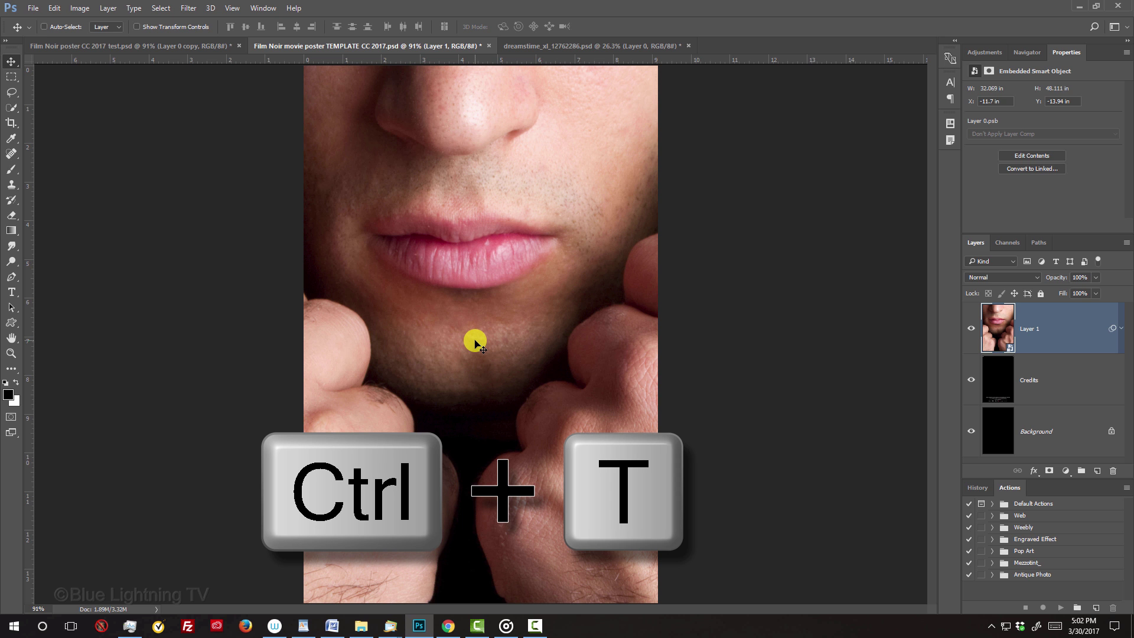
Step: Free-transform Layer 1 from its centre so the hat and half the face fit the poster
{"action": "key", "text": "ctrl+t"}
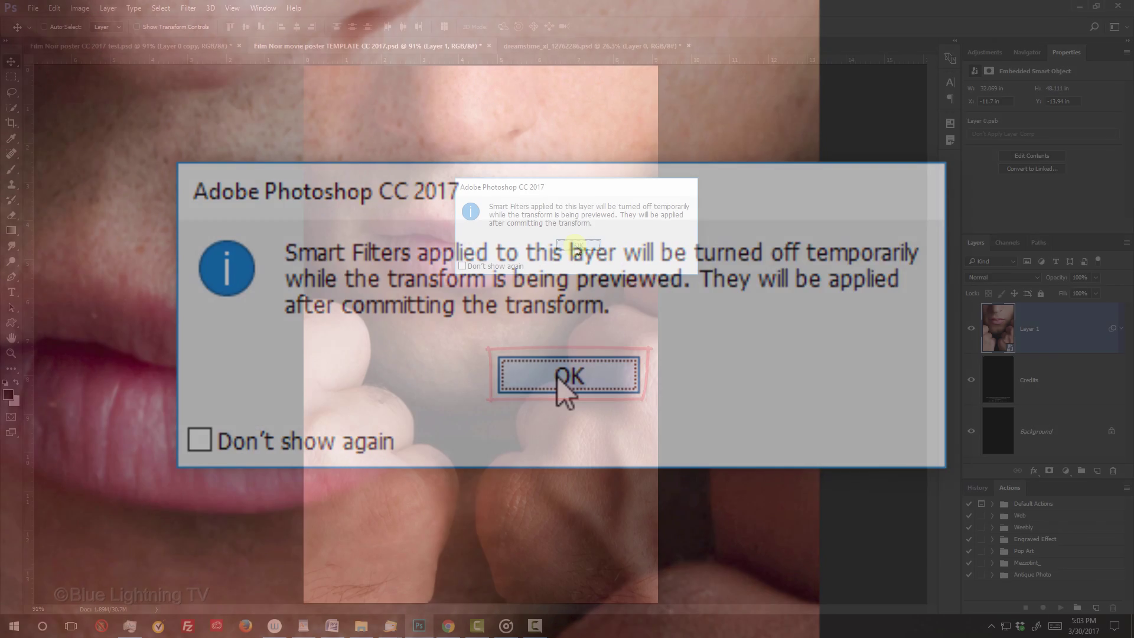
{"action": "left_click", "coordinate": [558, 378]}
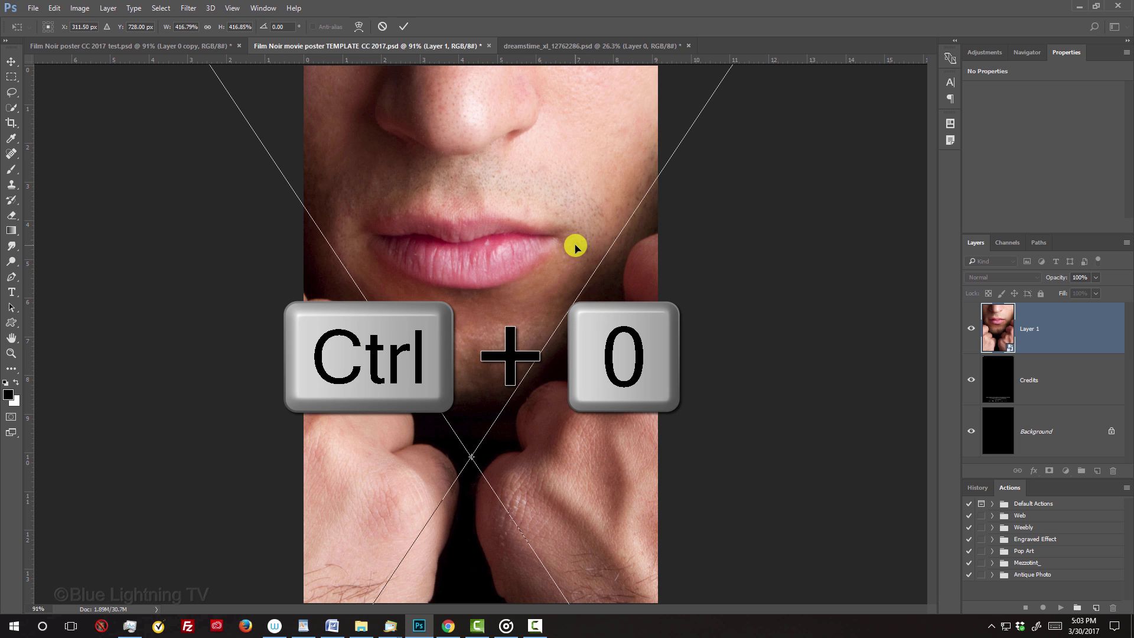
{"action": "key", "text": "ctrl+0"}
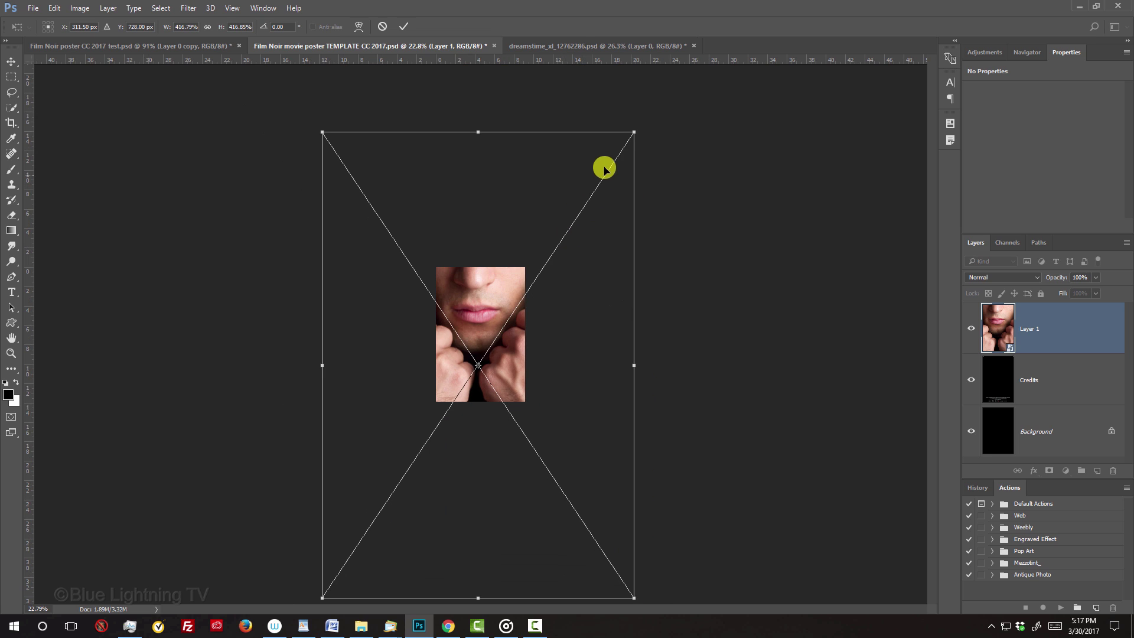
{"action": "left_click", "coordinate": [635, 130]}
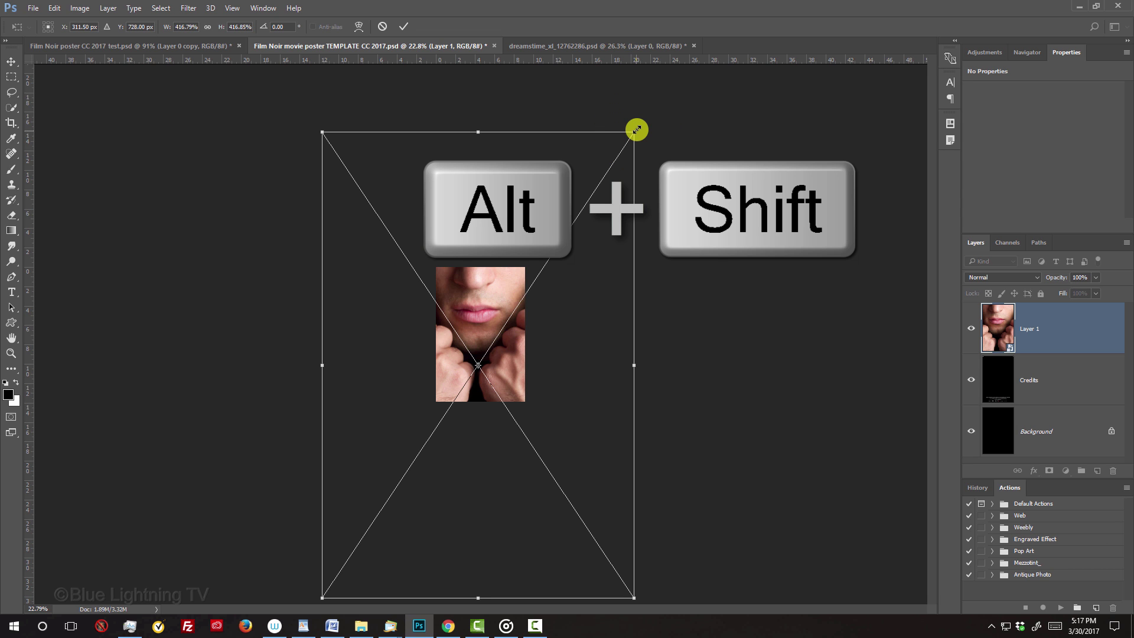
{"action": "left_click_drag", "start_coordinate": [636, 129], "coordinate": [559, 220]}
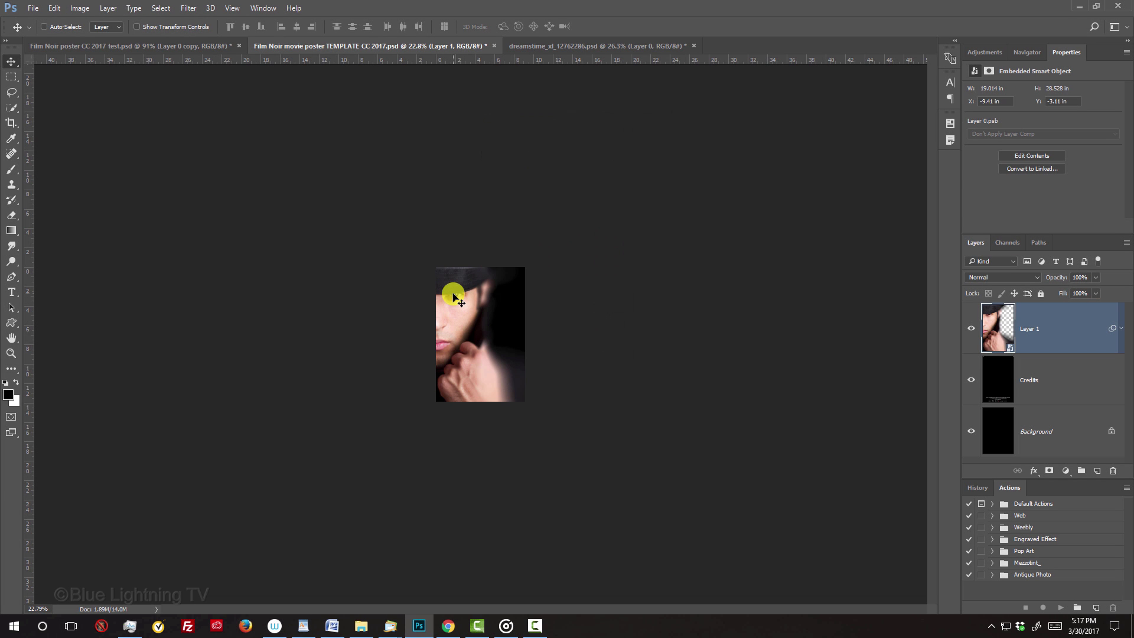
Step: Sharpen Layer 1 with Unsharp Mask: Amount 190%, Radius 3.0 px, Threshold 0
{"action": "key", "text": "ctrl+0"}
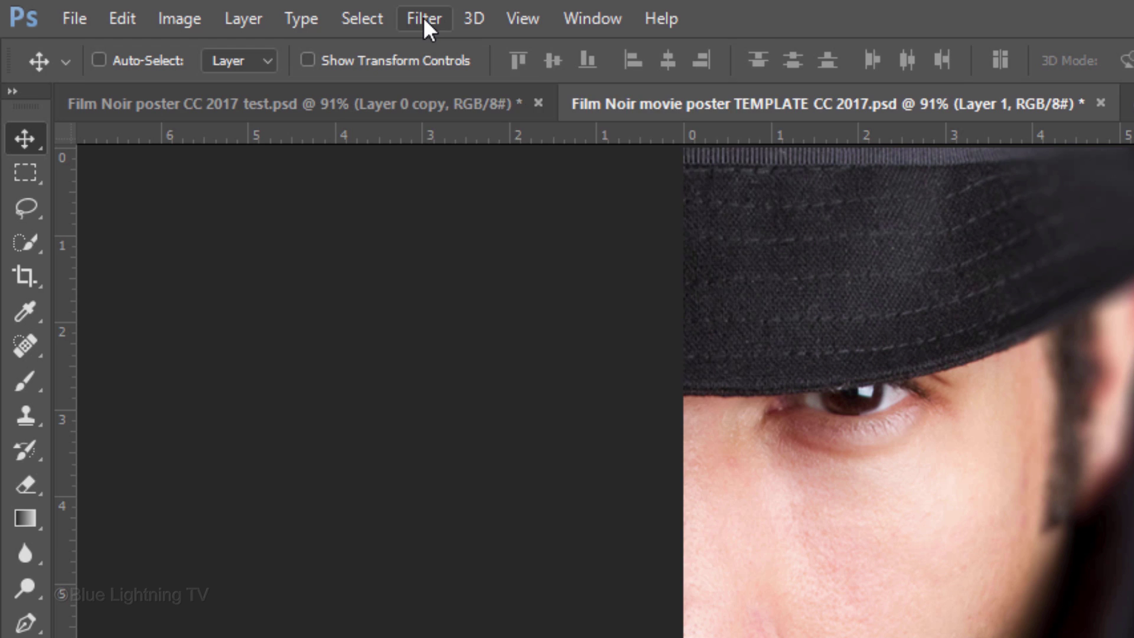
{"action": "left_click", "coordinate": [188, 8]}
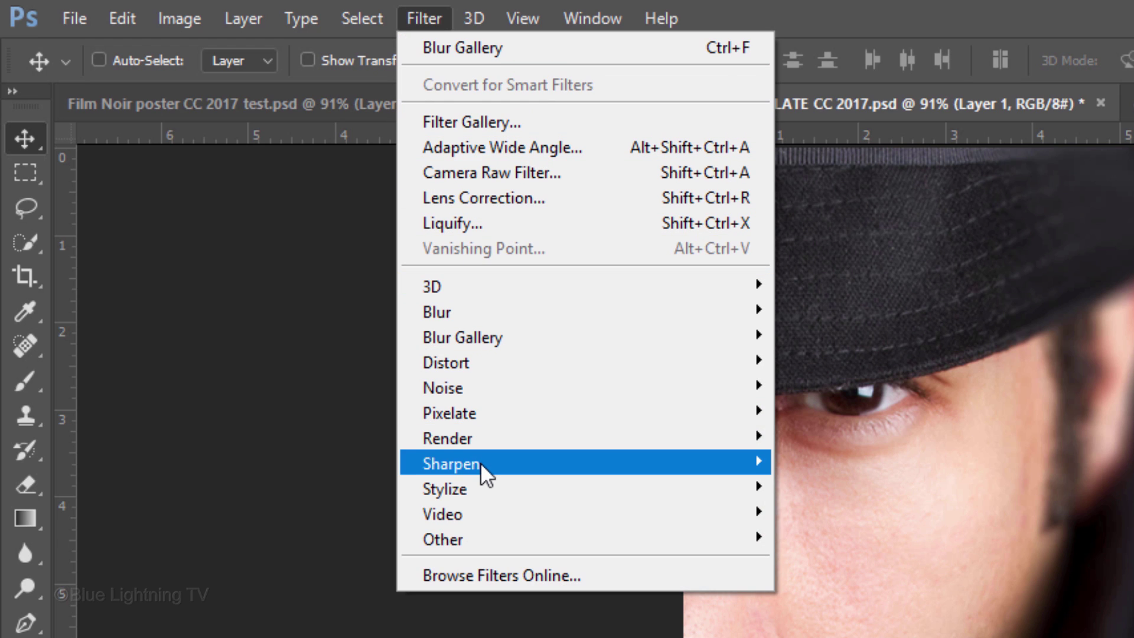
{"action": "mouse_move", "coordinate": [480, 461]}
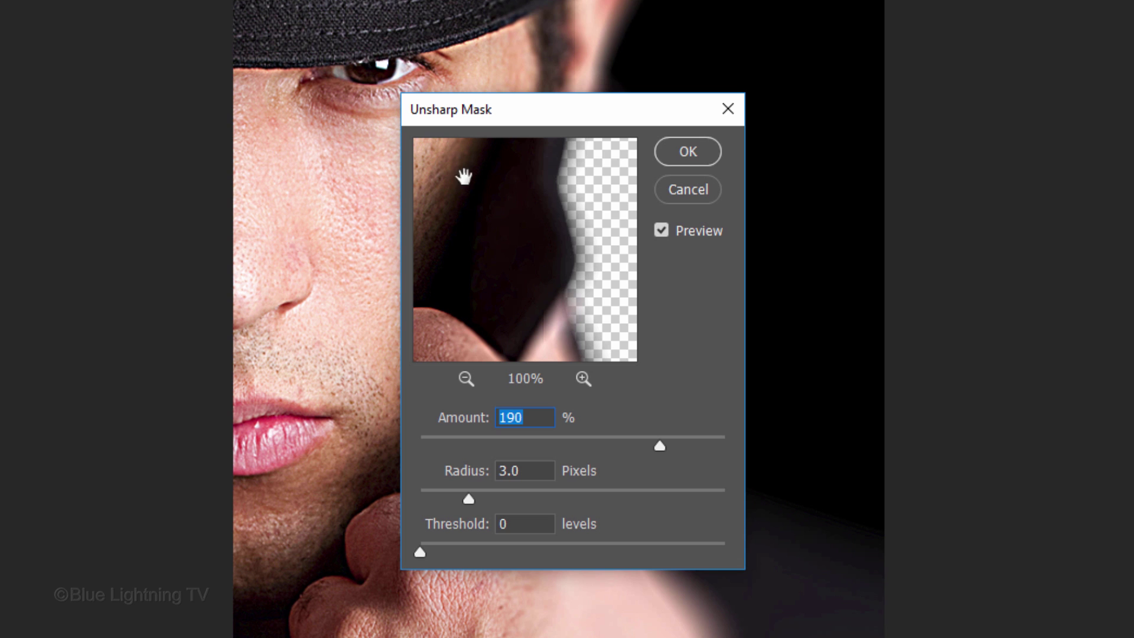
{"action": "left_click", "coordinate": [688, 157]}
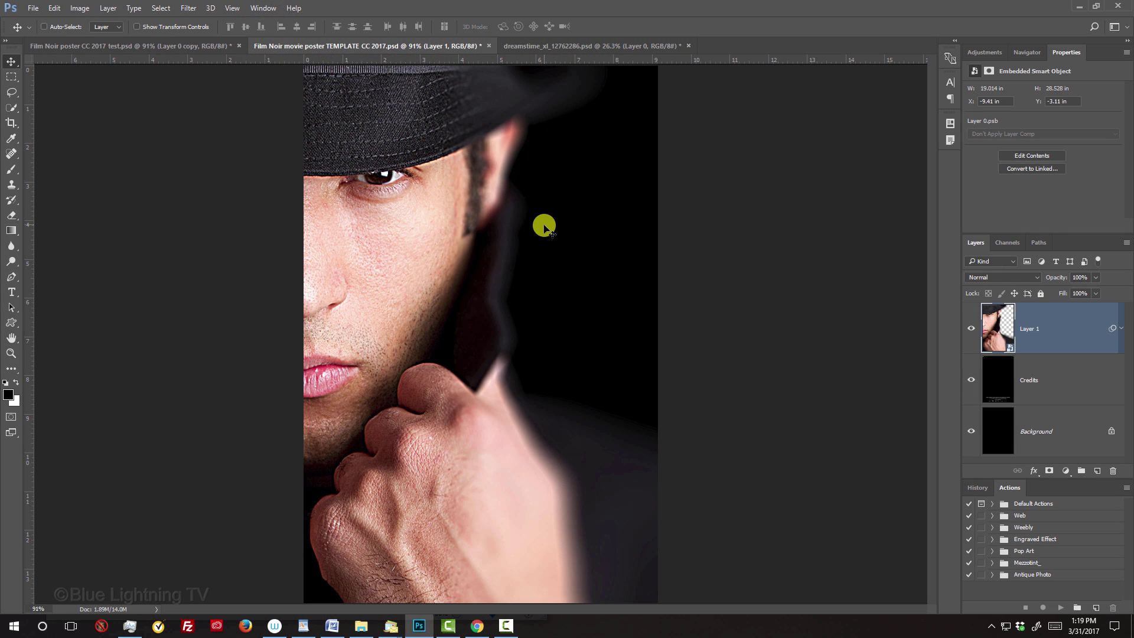
Step: Nudge the man's photo lower and add a Black & White 1 adjustment layer above it
{"action": "left_click_drag", "start_coordinate": [544, 227], "coordinate": [539, 270]}
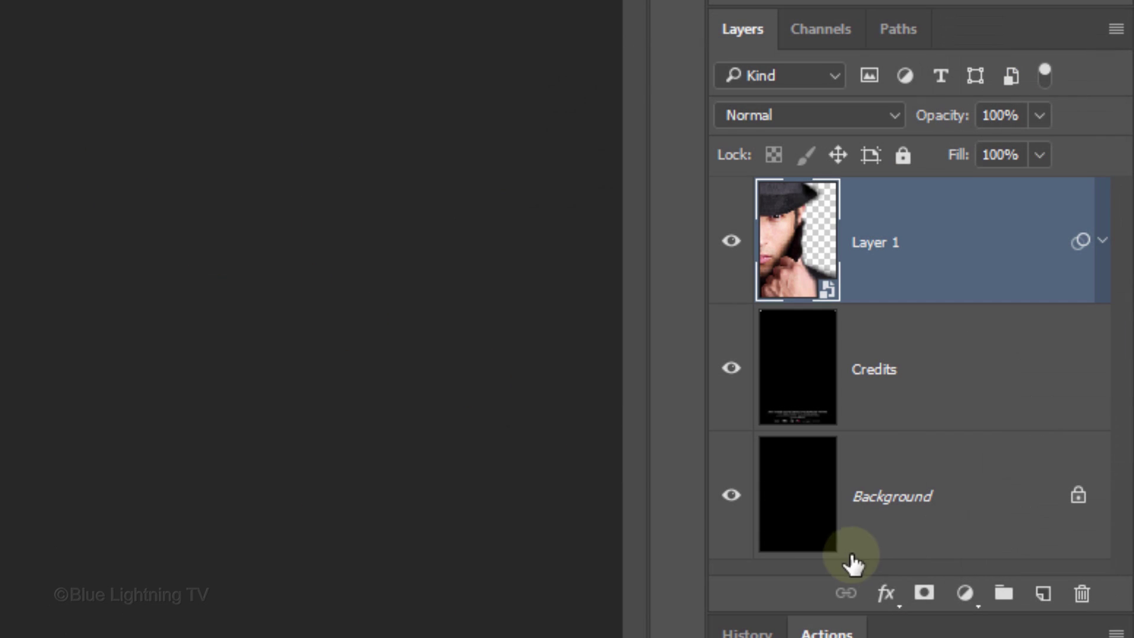
{"action": "left_click", "coordinate": [965, 591]}
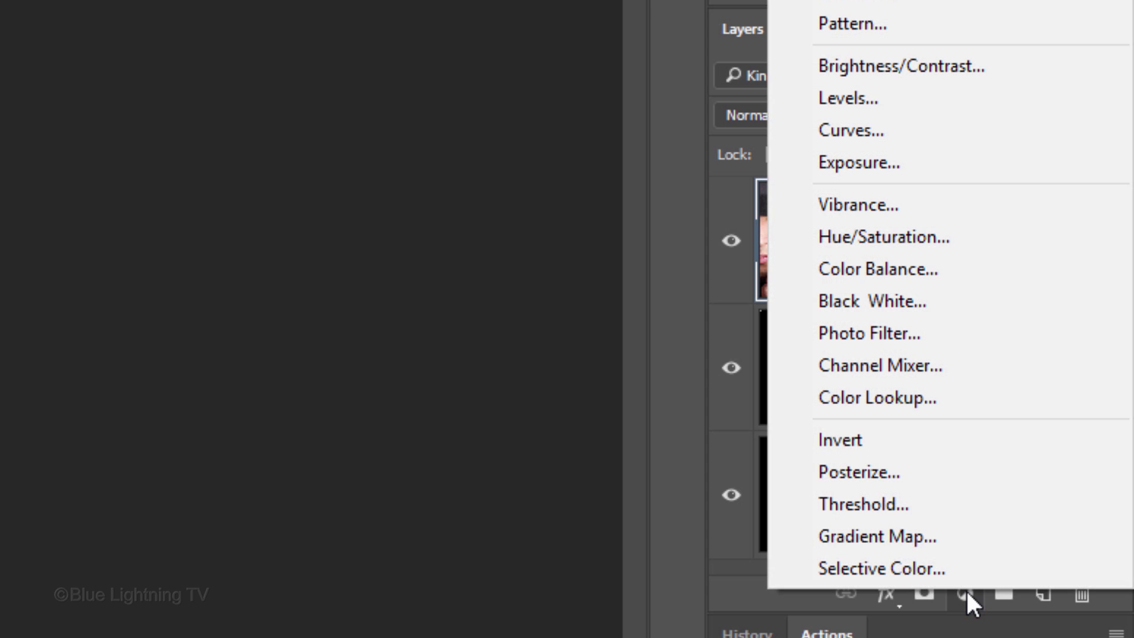
{"action": "left_click", "coordinate": [934, 303]}
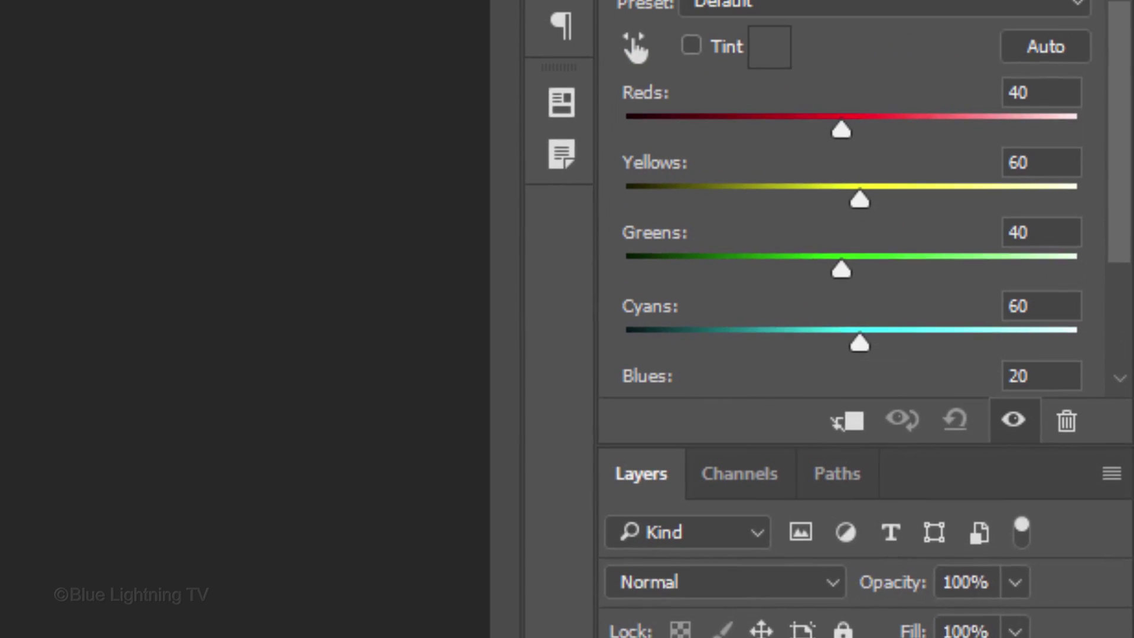
{"action": "left_click", "coordinate": [837, 3]}
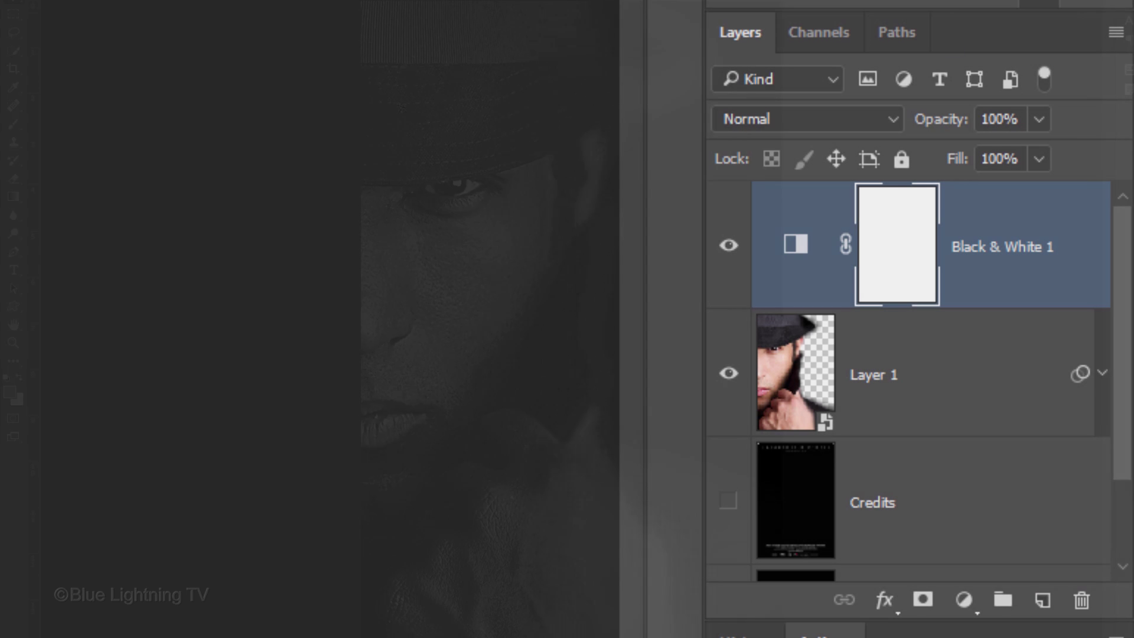
Step: Move Credits above Black & White 1, turn it on, and blend it with Screen
{"action": "left_click", "coordinate": [921, 501]}
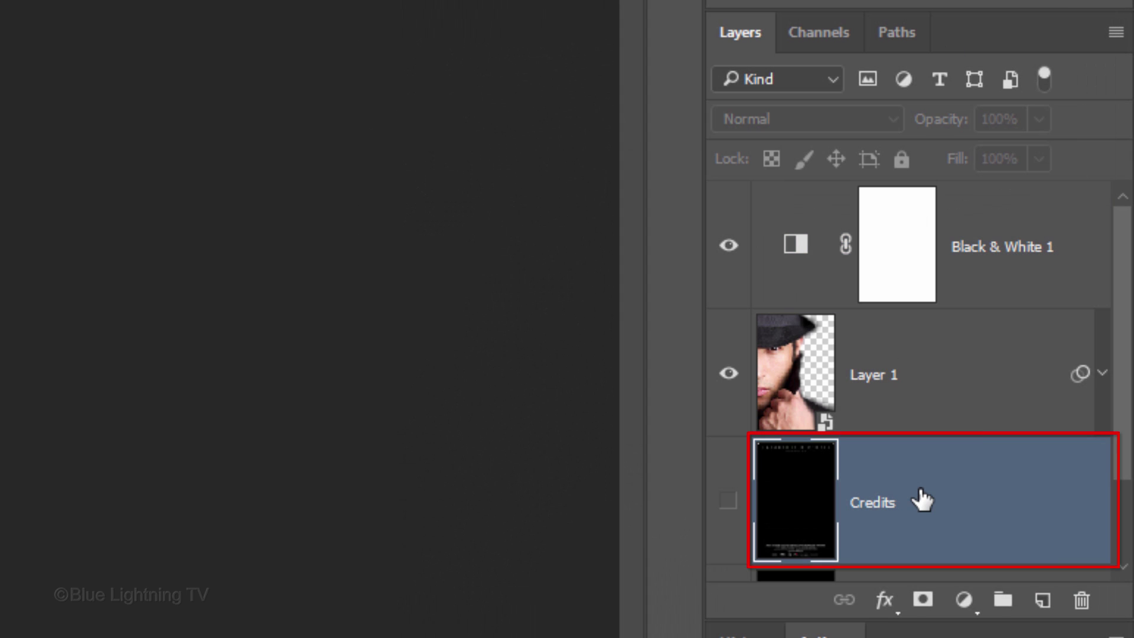
{"action": "mouse_move", "coordinate": [921, 501]}
{"action": "left_mouse_down"}
{"action": "mouse_move", "coordinate": [929, 207]}
{"action": "mouse_move", "coordinate": [941, 201]}
{"action": "left_mouse_up"}
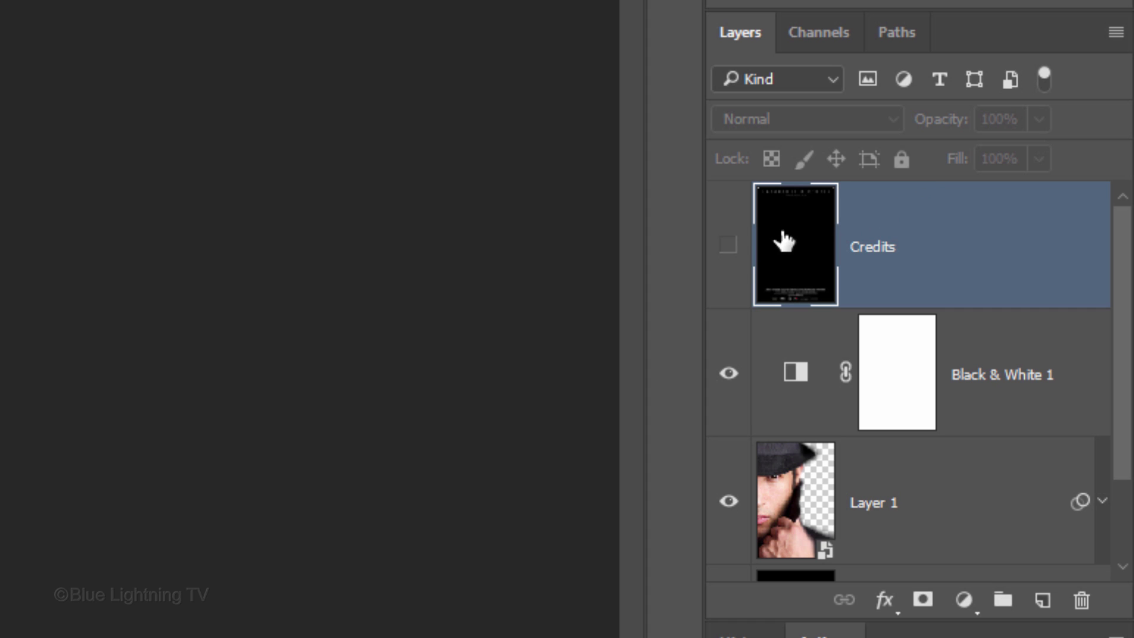
{"action": "left_click", "coordinate": [729, 247]}
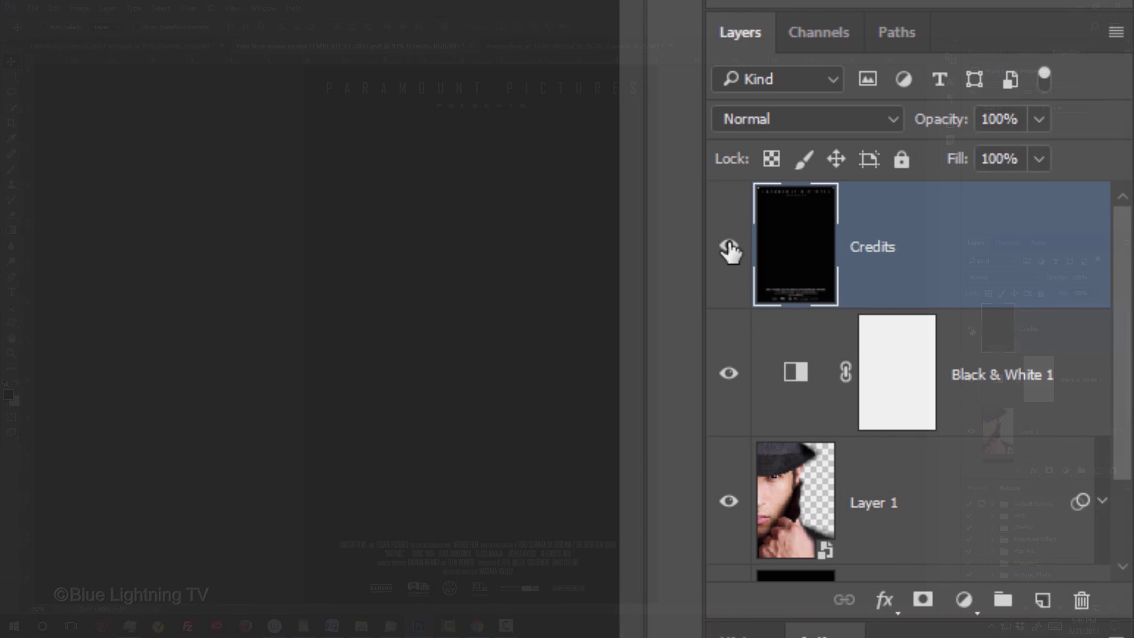
{"action": "left_click", "coordinate": [987, 278]}
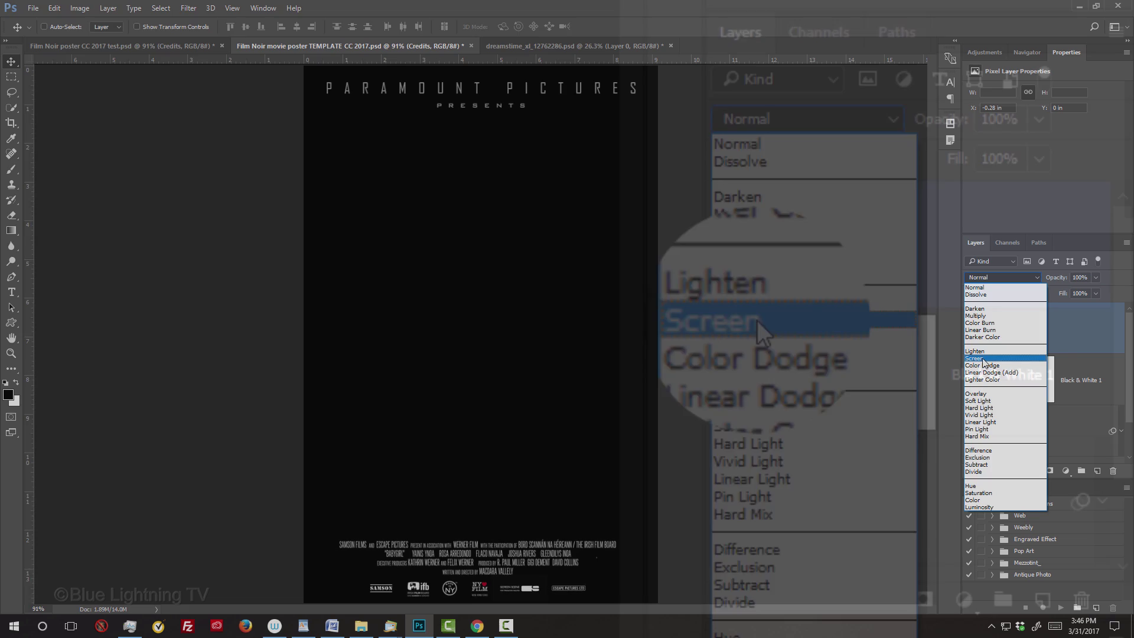
{"action": "left_click", "coordinate": [757, 320]}
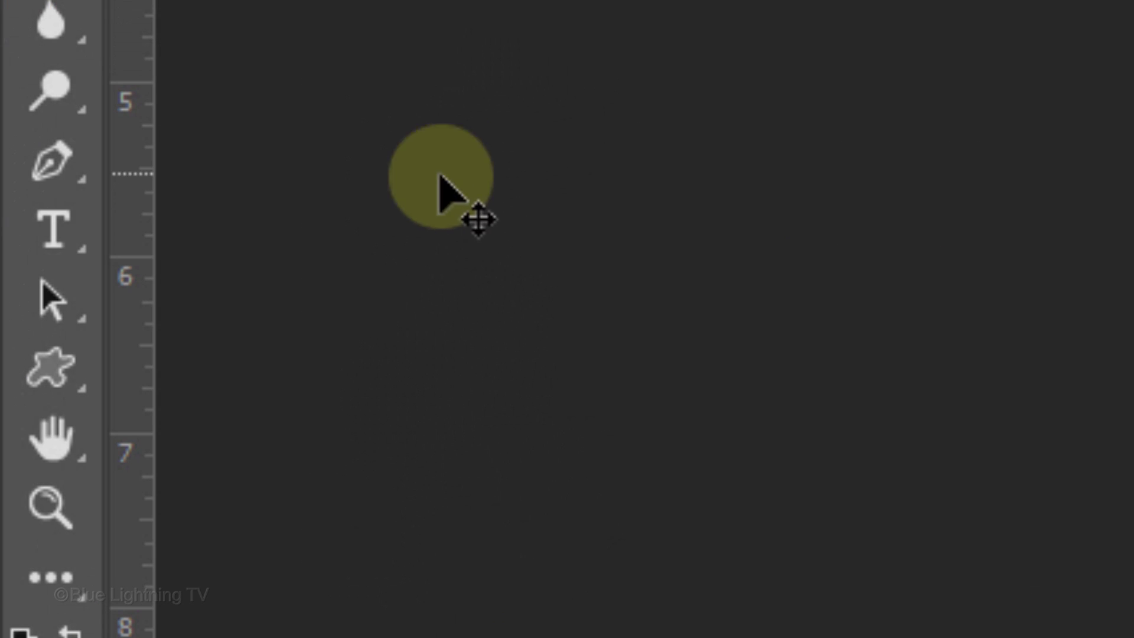
Step: Set the Horizontal Type Tool to Pasta Palazzo Regular at 567 pt
{"action": "right_click", "coordinate": [12, 293]}
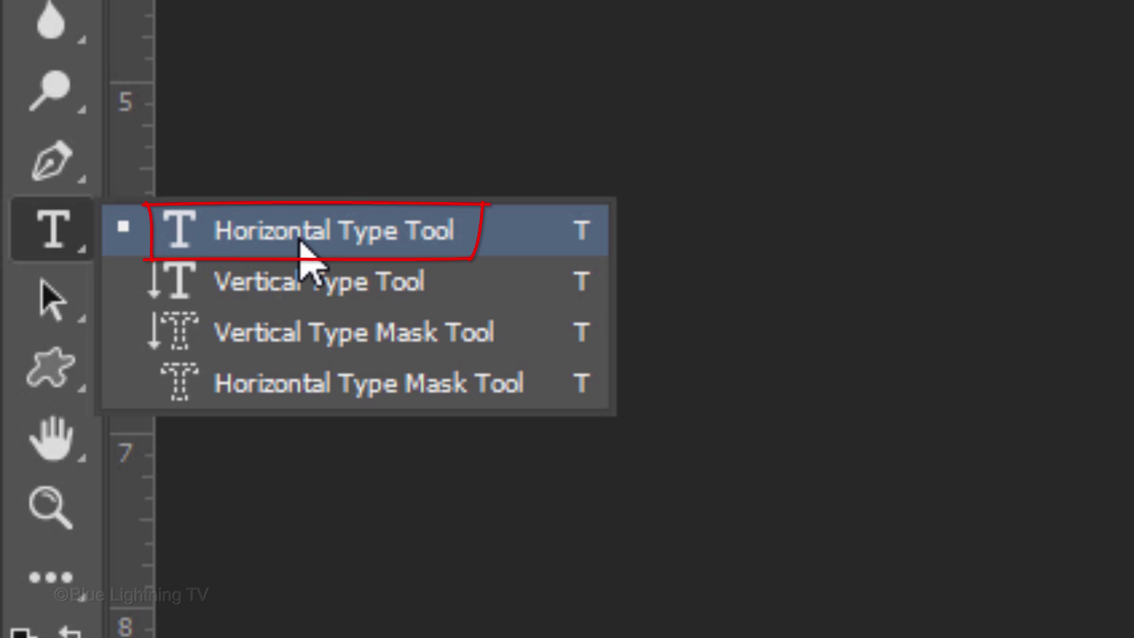
{"action": "left_click", "coordinate": [303, 253]}
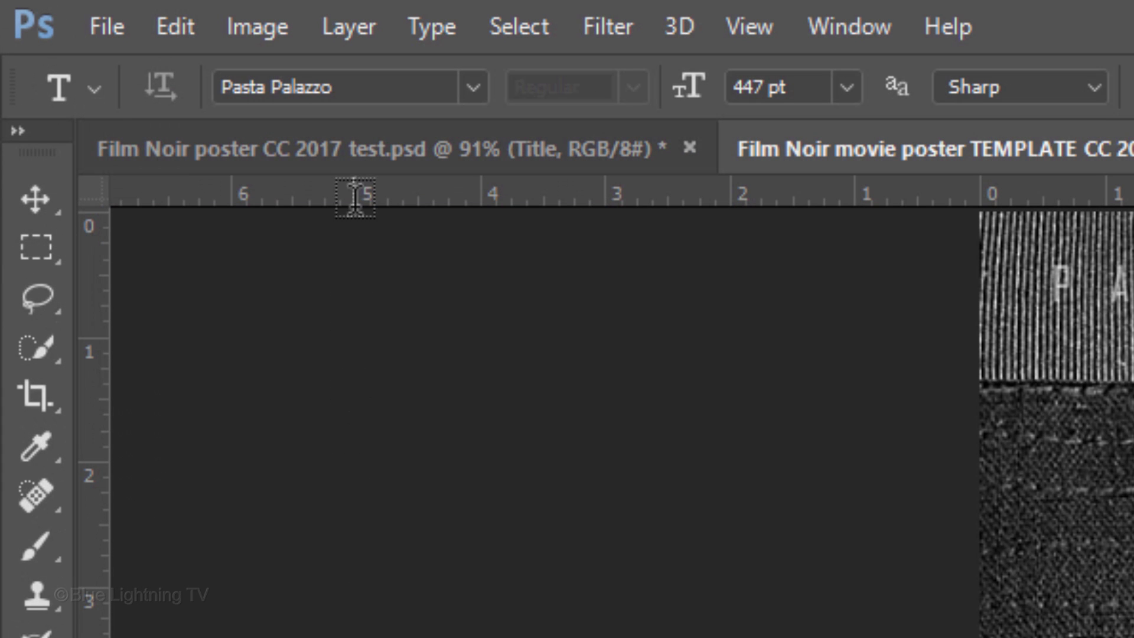
{"action": "left_click", "coordinate": [384, 88]}
{"action": "type", "text": "pasta"}
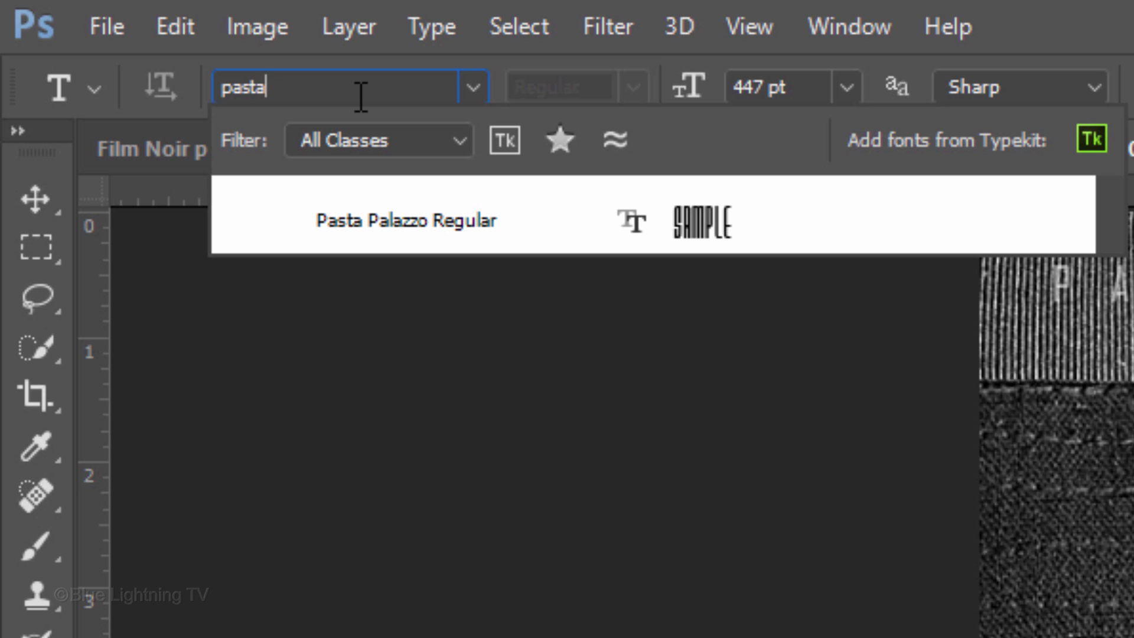
{"action": "left_click", "coordinate": [358, 188]}
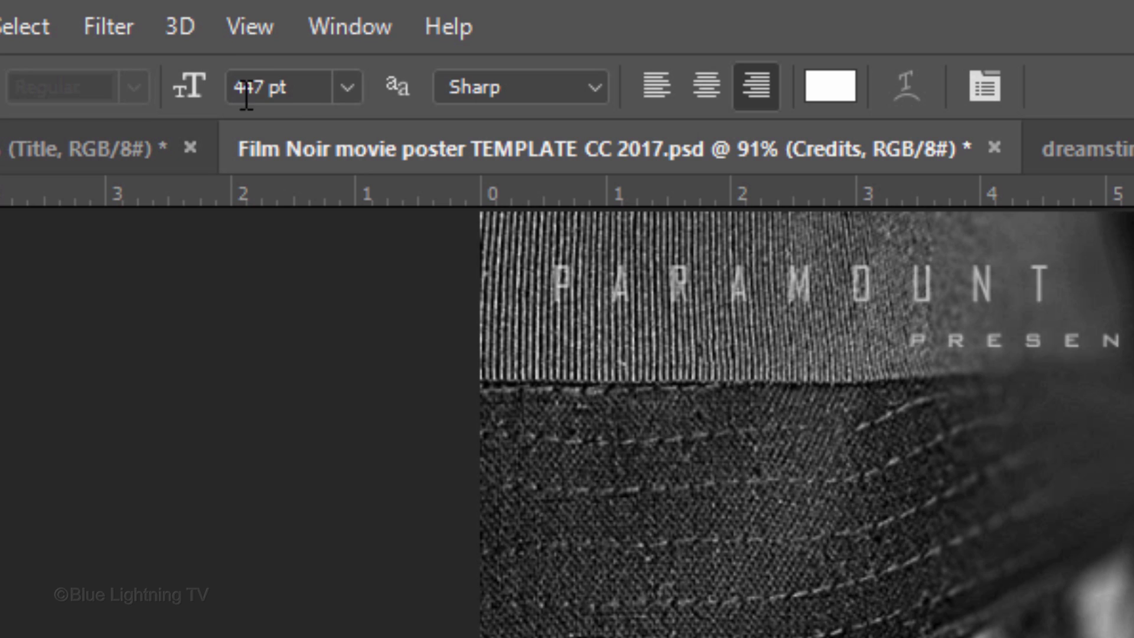
{"action": "double_click", "coordinate": [246, 94]}
{"action": "type", "text": "567"}
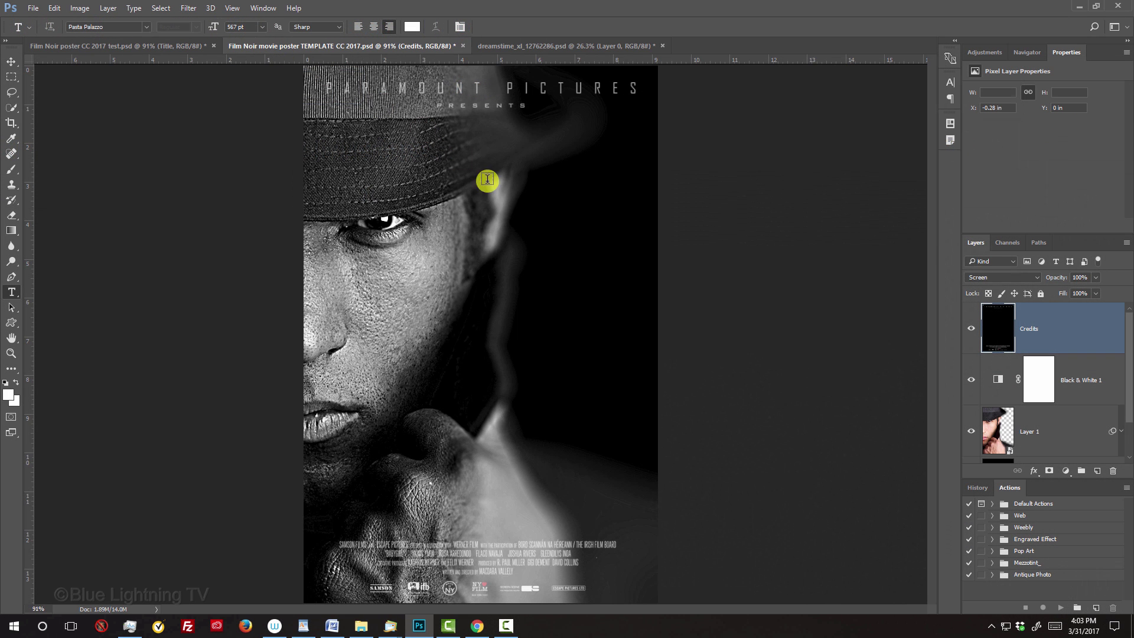
Step: Type 'SPY' on the poster's right side and drag it lower
{"action": "left_click", "coordinate": [618, 290]}
{"action": "type", "text": "S"}
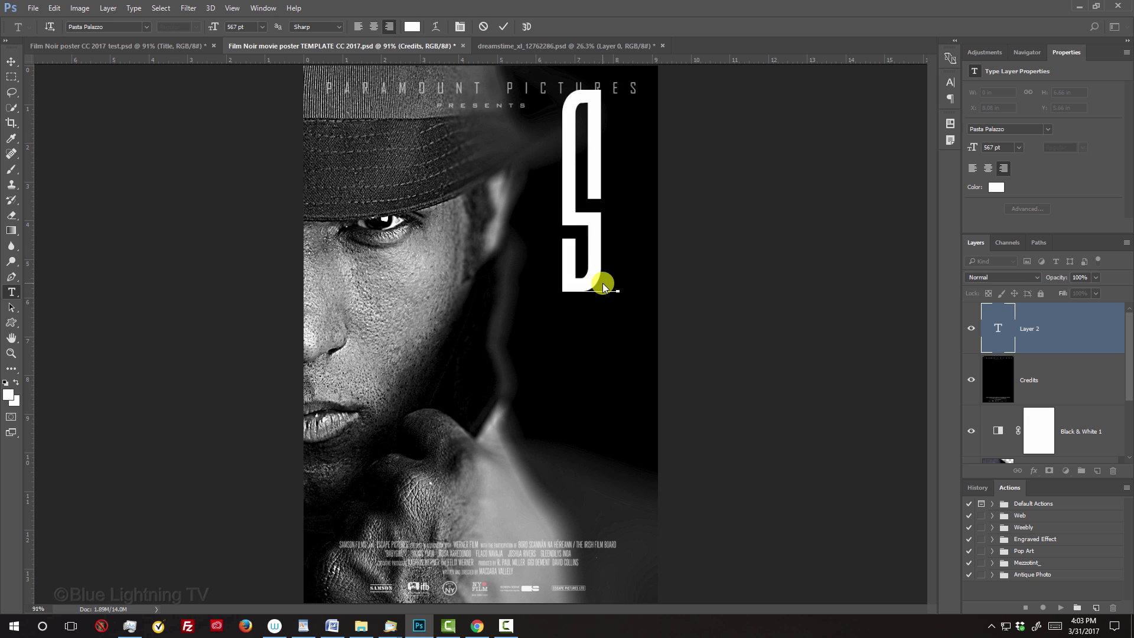
{"action": "type", "text": "PY"}
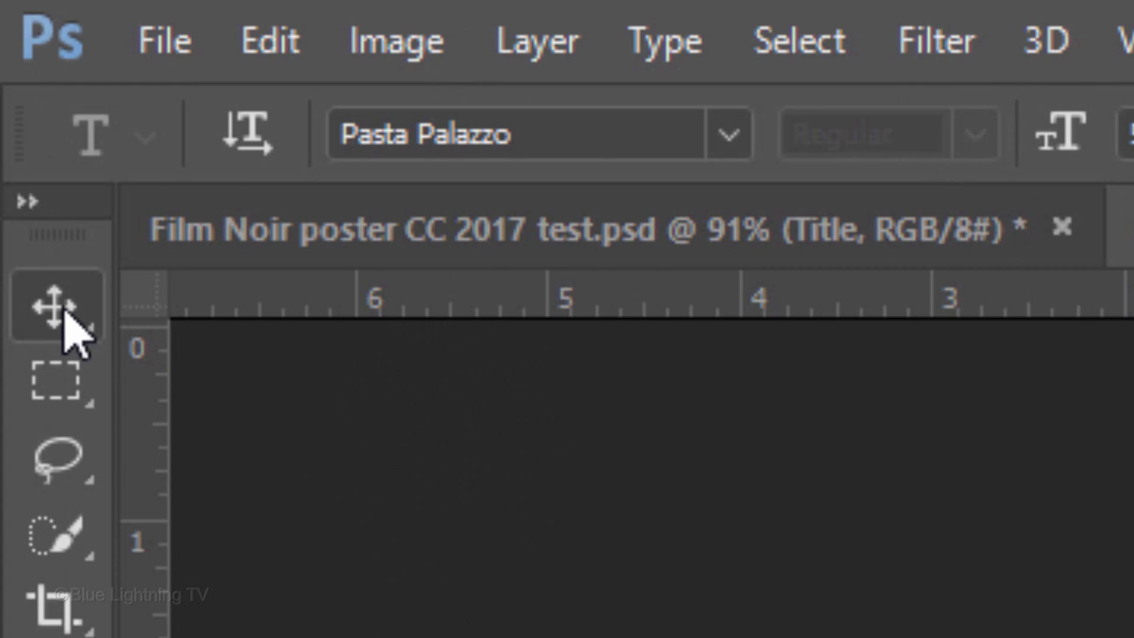
{"action": "left_click", "coordinate": [55, 306]}
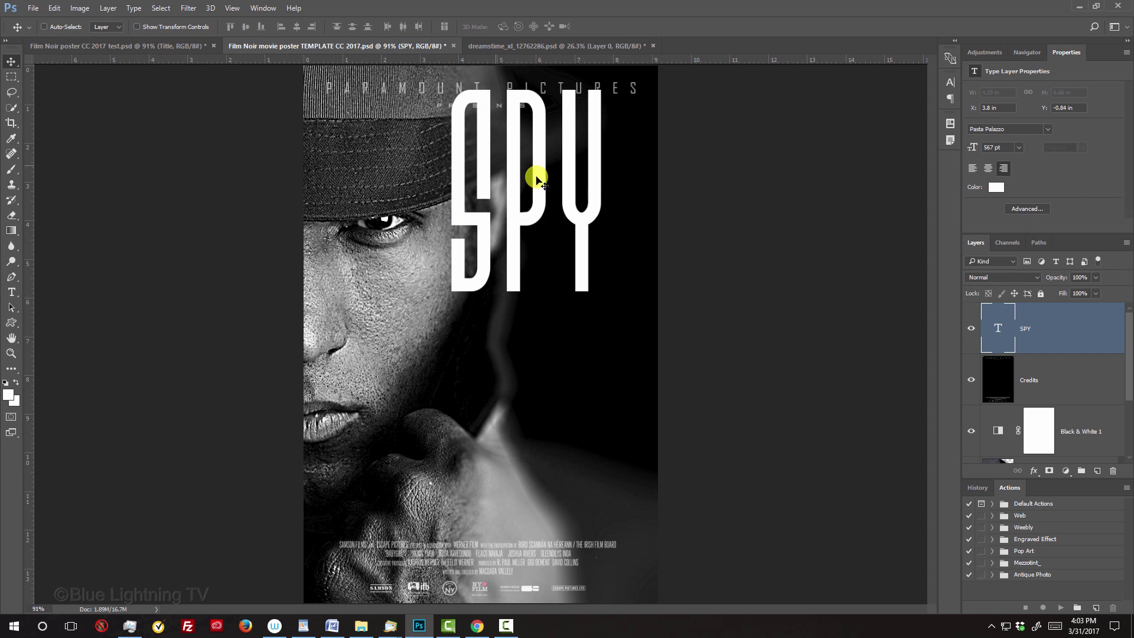
{"action": "left_click_drag", "start_coordinate": [569, 168], "coordinate": [605, 283]}
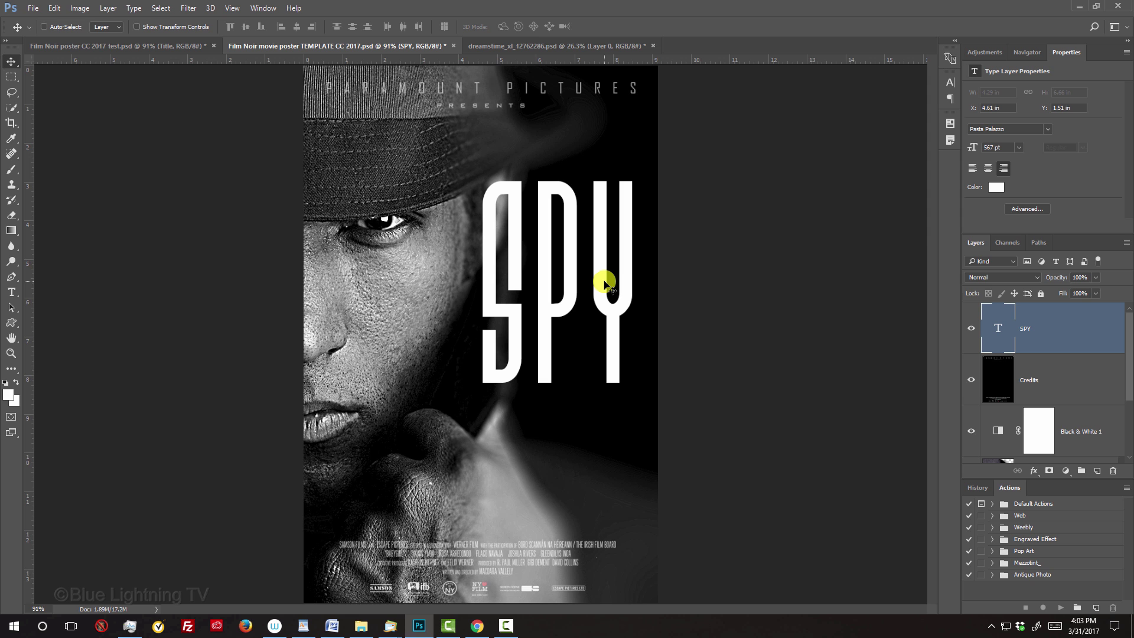
Step: Add a new '8' type layer in the BankGothic font
{"action": "key", "text": "t"}
{"action": "left_click", "coordinate": [568, 456]}
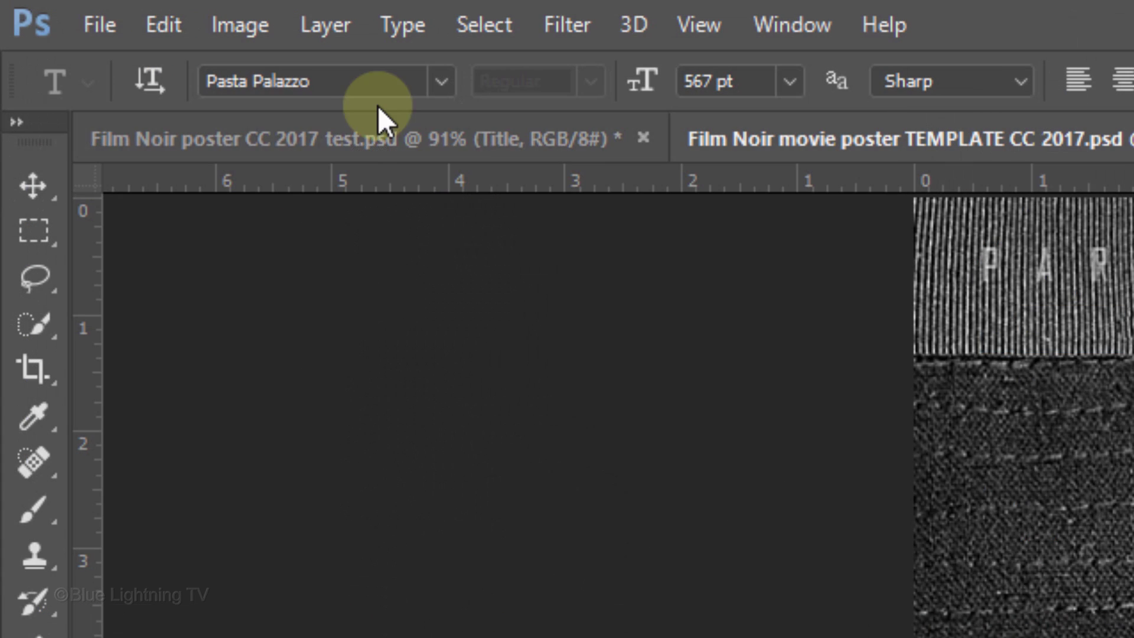
{"action": "left_click", "coordinate": [119, 27]}
{"action": "type", "text": "BANK"}
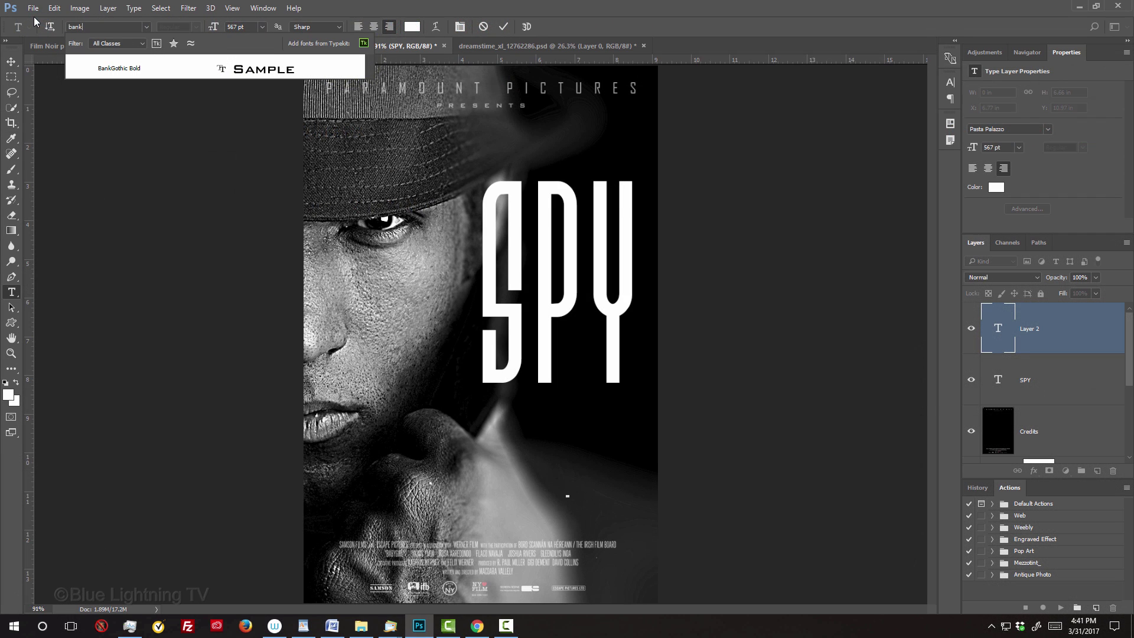
{"action": "key", "text": "Return"}
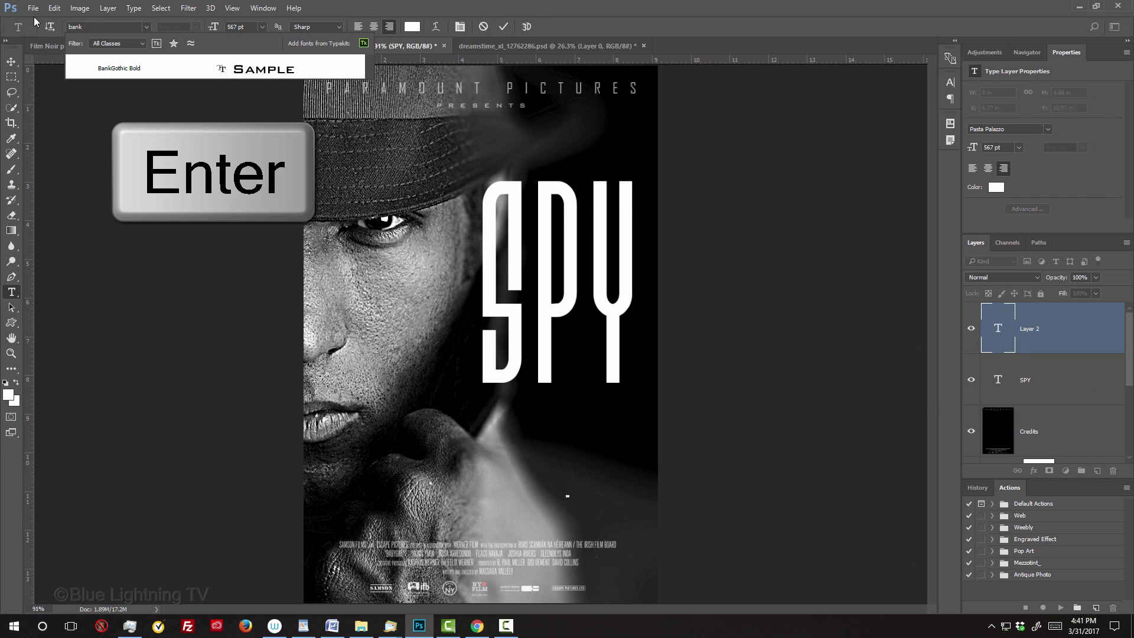
{"action": "type", "text": "8"}
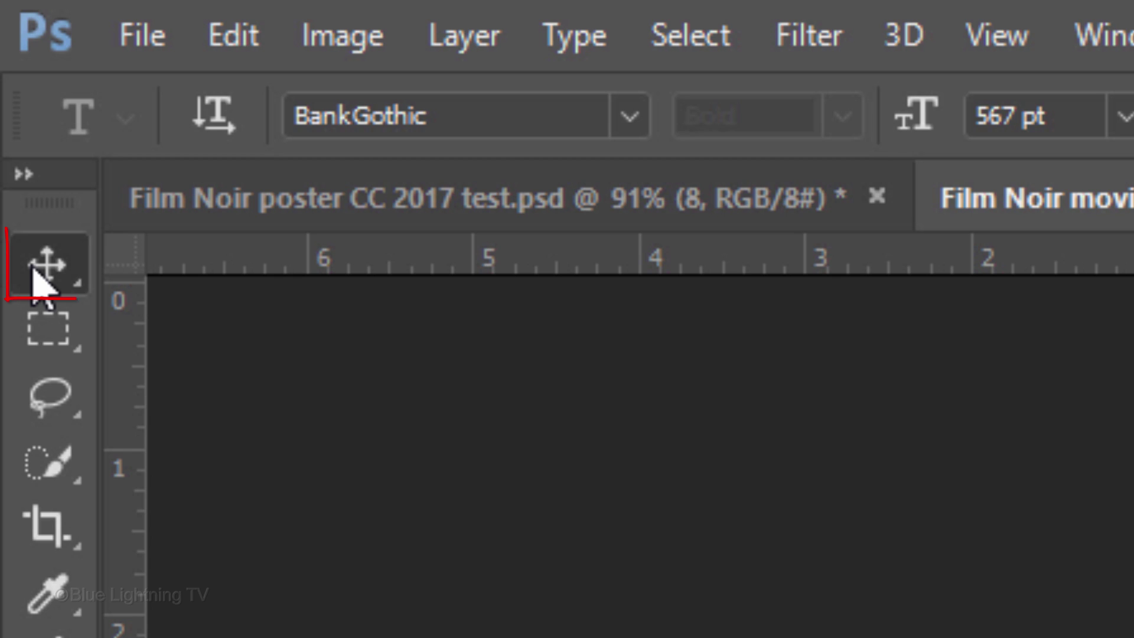
Step: Place the 8 below SPY, scale it to about 89%, then raise both title layers together
{"action": "left_click", "coordinate": [34, 271]}
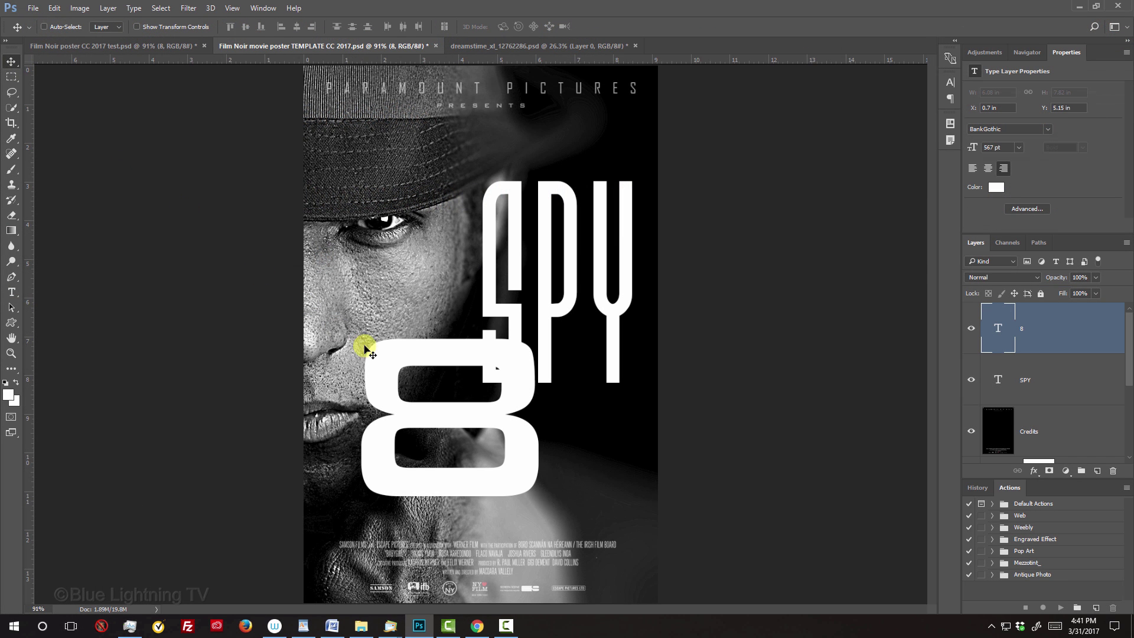
{"action": "left_click_drag", "start_coordinate": [401, 351], "coordinate": [478, 411]}
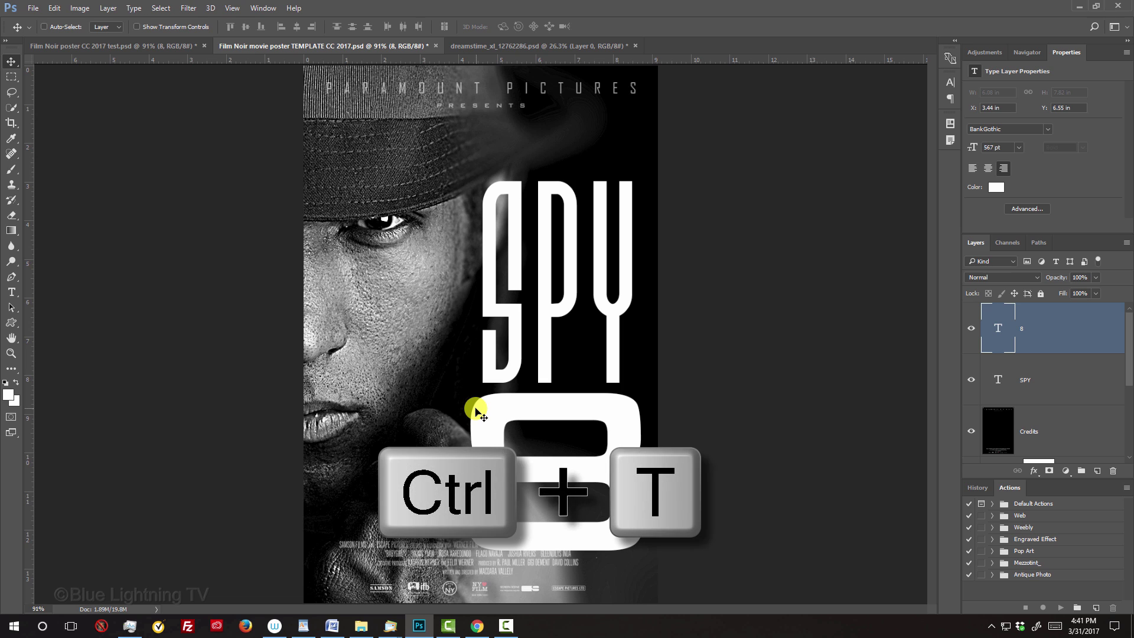
{"action": "key", "text": "ctrl+t"}
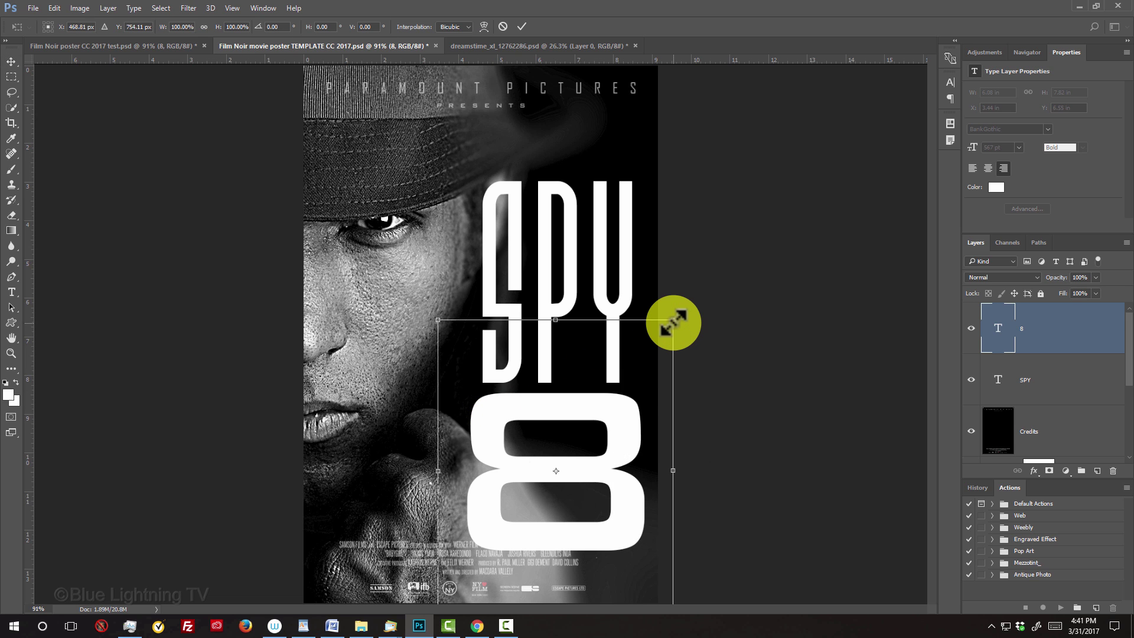
{"action": "left_click_drag", "start_coordinate": [673, 319], "coordinate": [666, 324]}
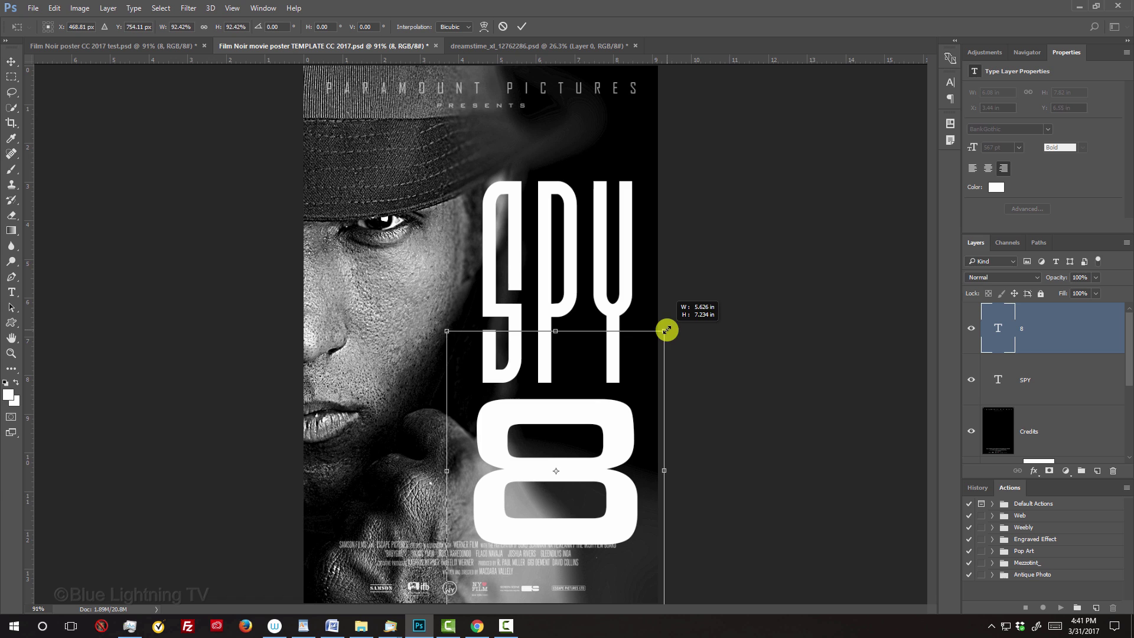
{"action": "left_click_drag", "start_coordinate": [580, 380], "coordinate": [579, 271]}
{"action": "mouse_move", "coordinate": [671, 233]}
{"action": "left_mouse_down"}
{"action": "mouse_move", "coordinate": [671, 222]}
{"action": "mouse_move", "coordinate": [663, 233]}
{"action": "left_mouse_up"}
{"action": "left_click_drag", "start_coordinate": [564, 267], "coordinate": [561, 350]}
{"action": "key", "text": "Return"}
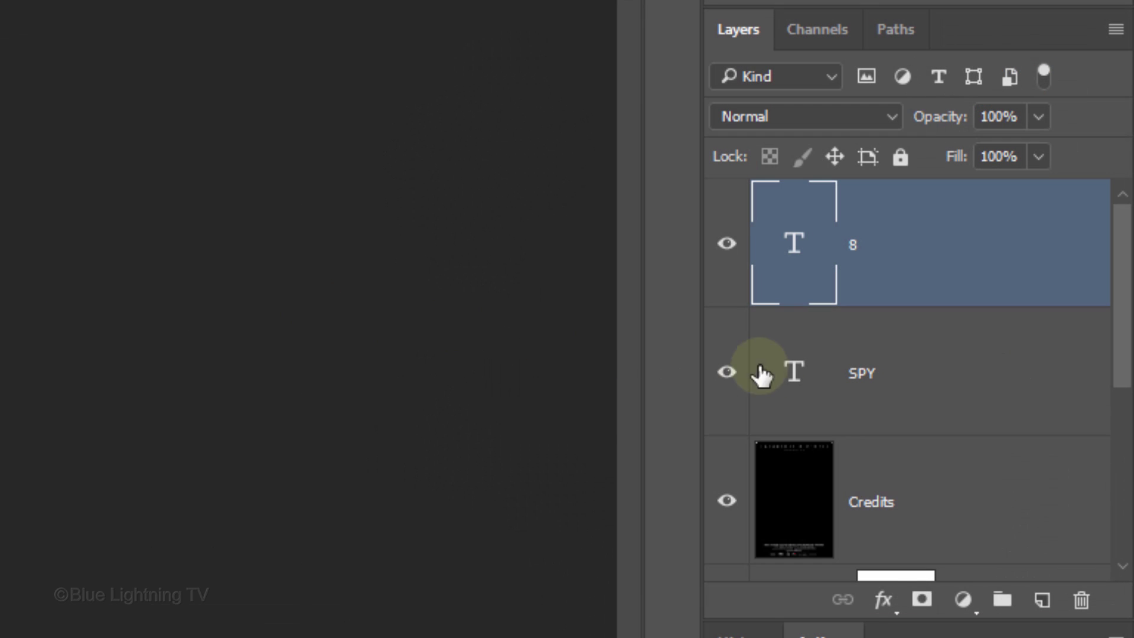
{"action": "left_click", "coordinate": [998, 382], "text": "shift"}
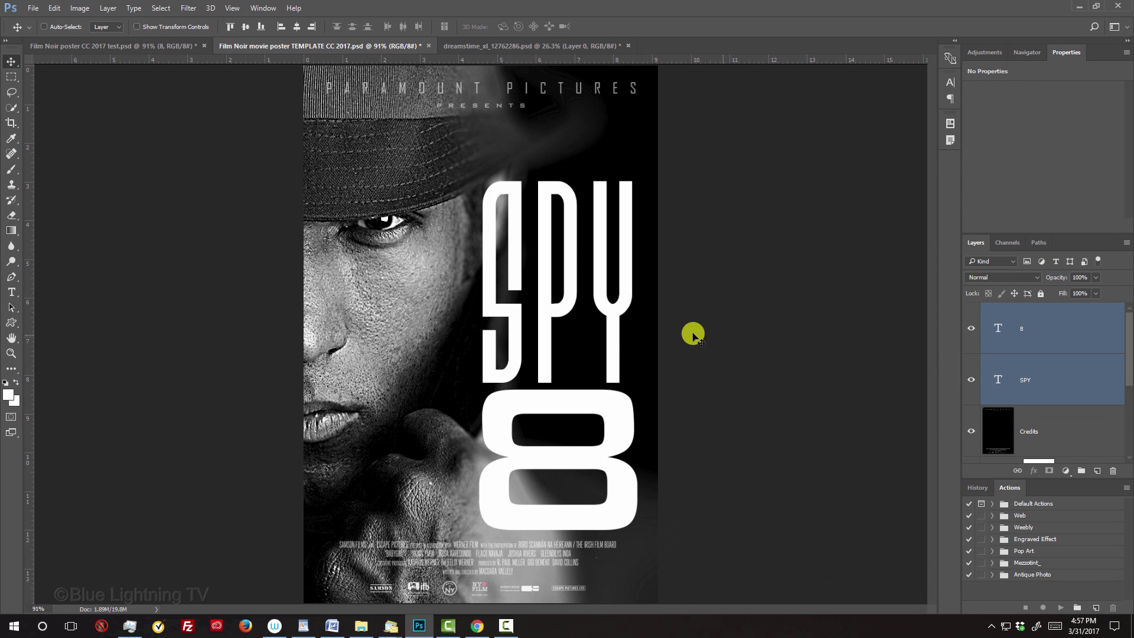
{"action": "left_click_drag", "start_coordinate": [612, 336], "coordinate": [611, 332]}
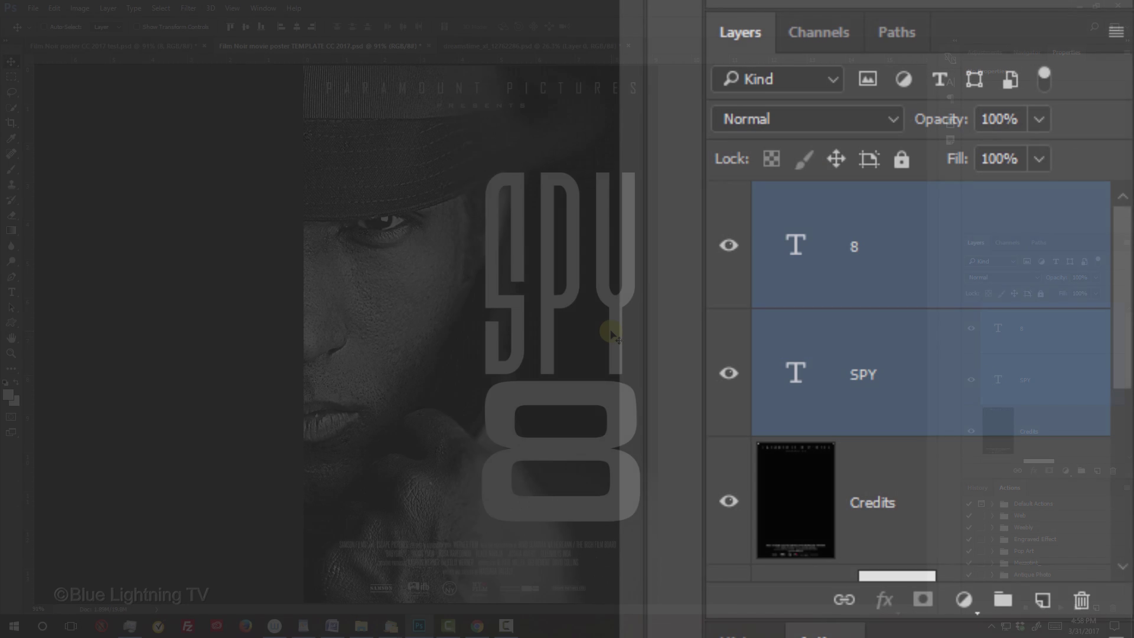
Step: Add Bevel & Emboss to the 8 layer: Inner Bevel, Chisel Hard, 70° angle, 20° altitude
{"action": "left_click", "coordinate": [1046, 334]}
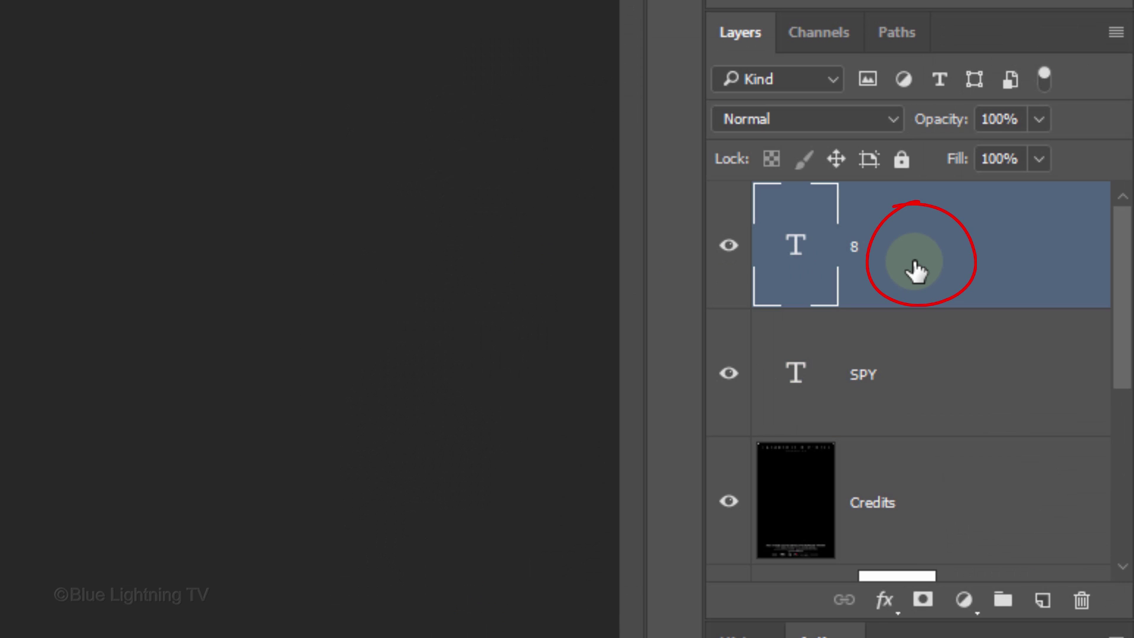
{"action": "double_click", "coordinate": [914, 271]}
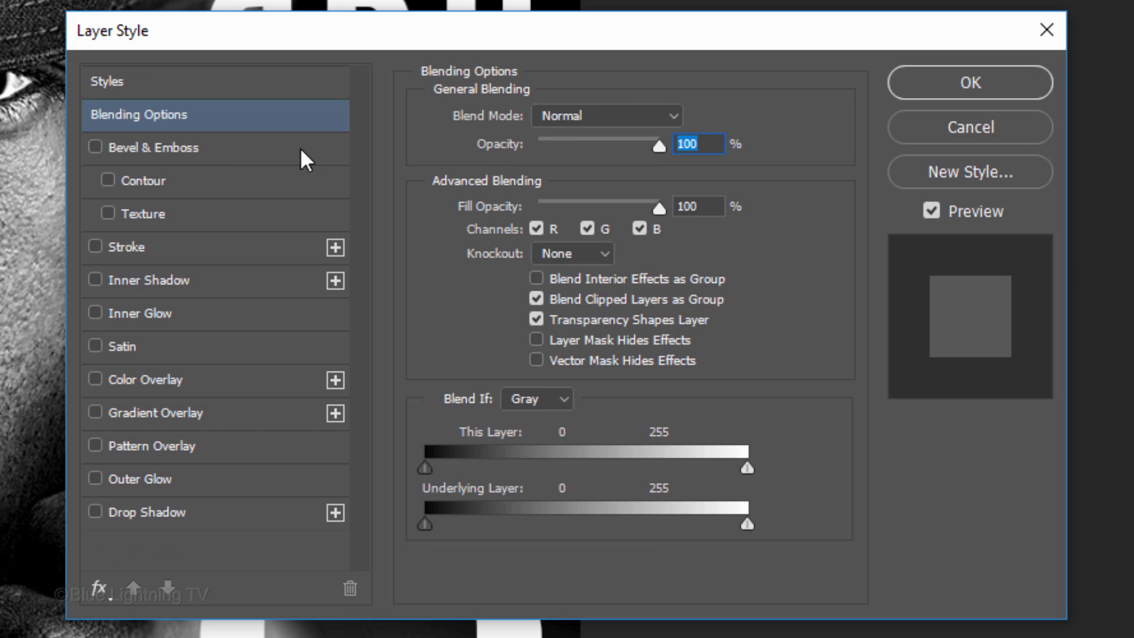
{"action": "left_click", "coordinate": [214, 147]}
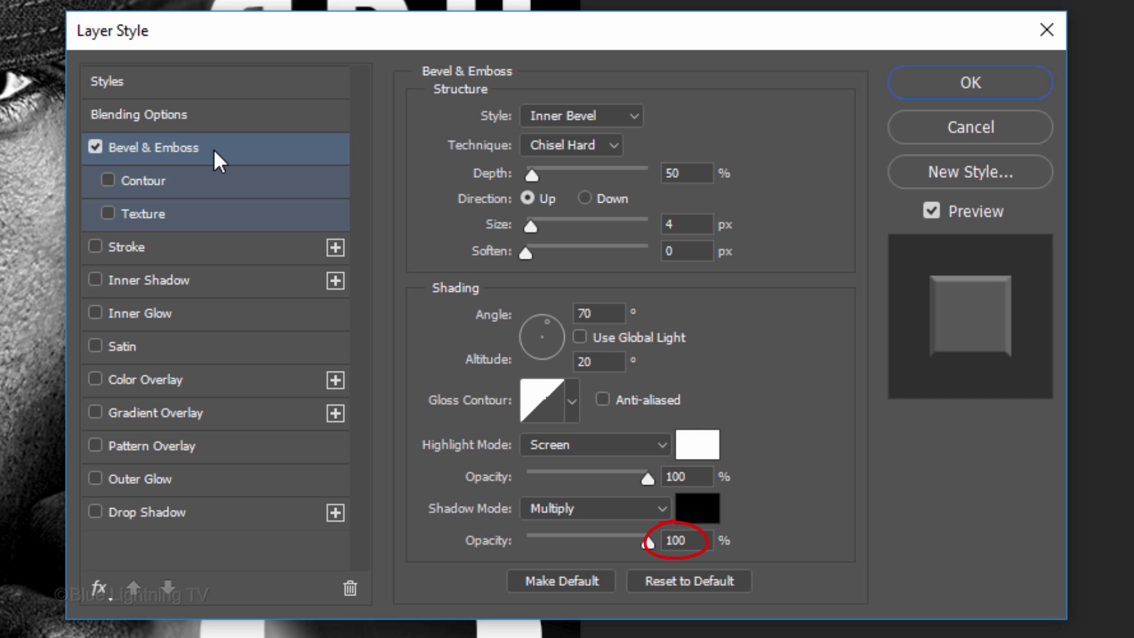
Step: Add a 50% Multiply drop shadow (20 px distance, 10 px size) to the 8 and apply
{"action": "left_click", "coordinate": [146, 511]}
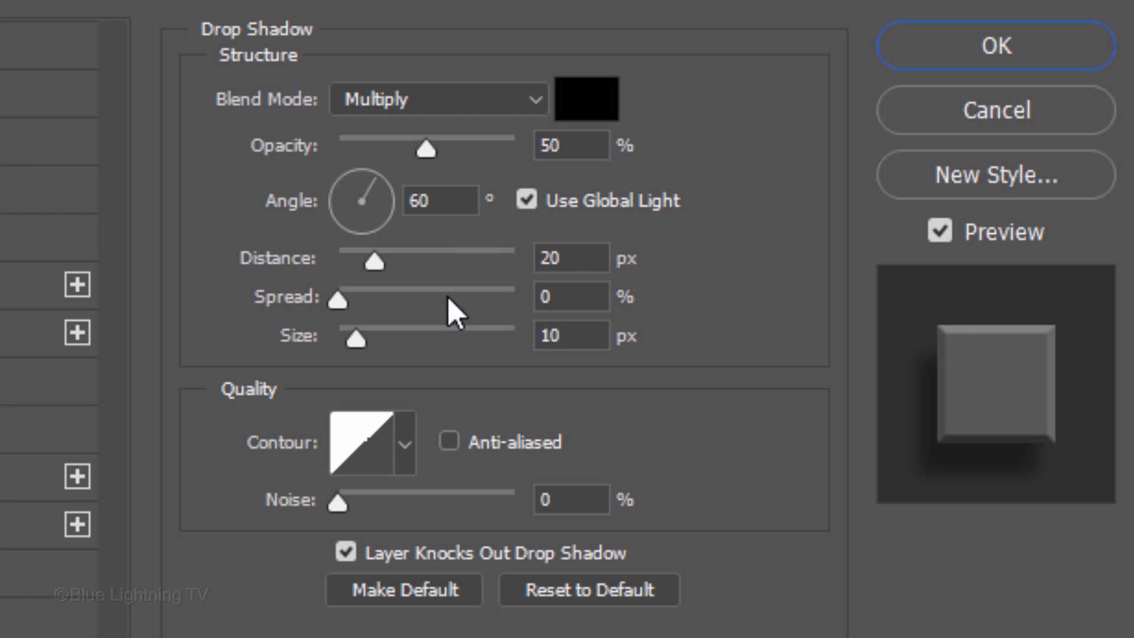
{"action": "left_click", "coordinate": [980, 40]}
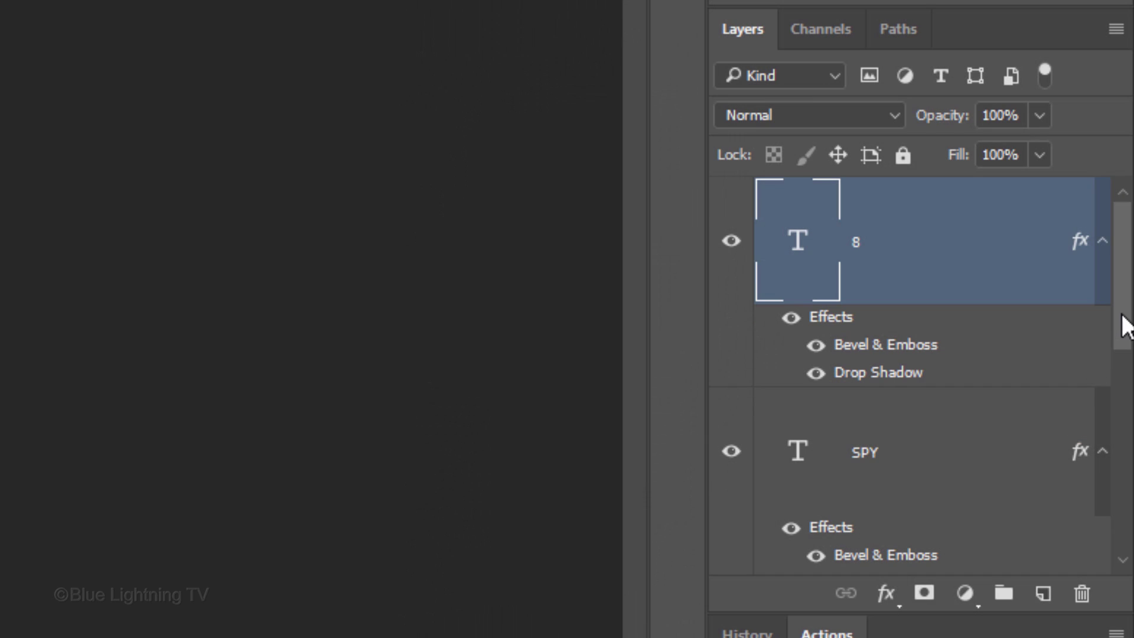
Step: Create a new empty layer named 'Smoke' above the Background
{"action": "left_click_drag", "start_coordinate": [1124, 325], "coordinate": [1127, 560]}
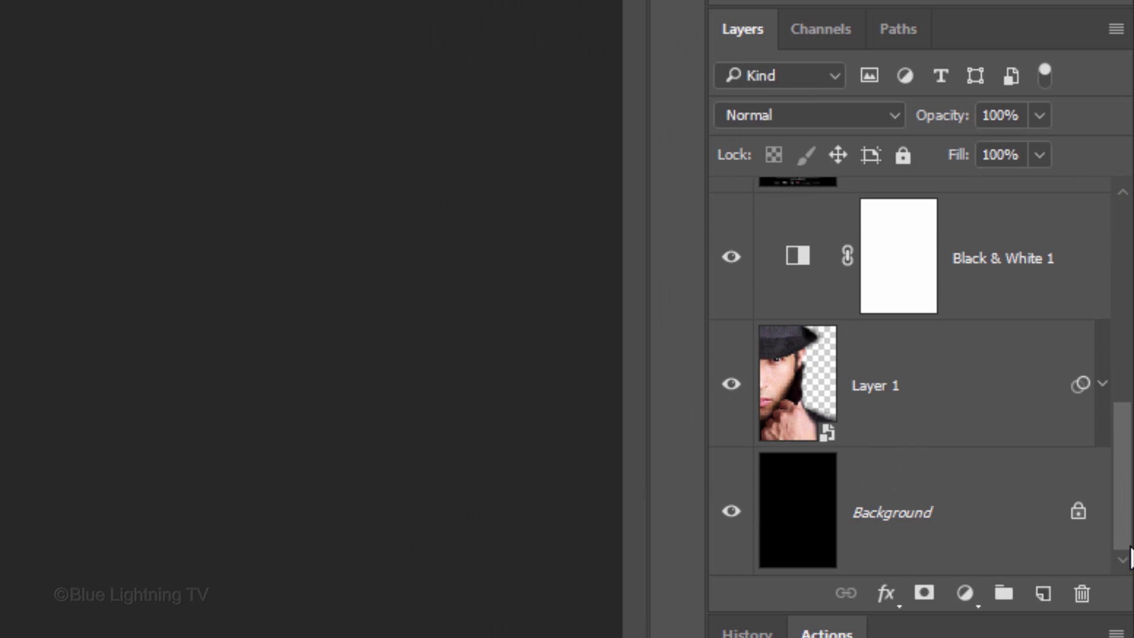
{"action": "left_click", "coordinate": [801, 515]}
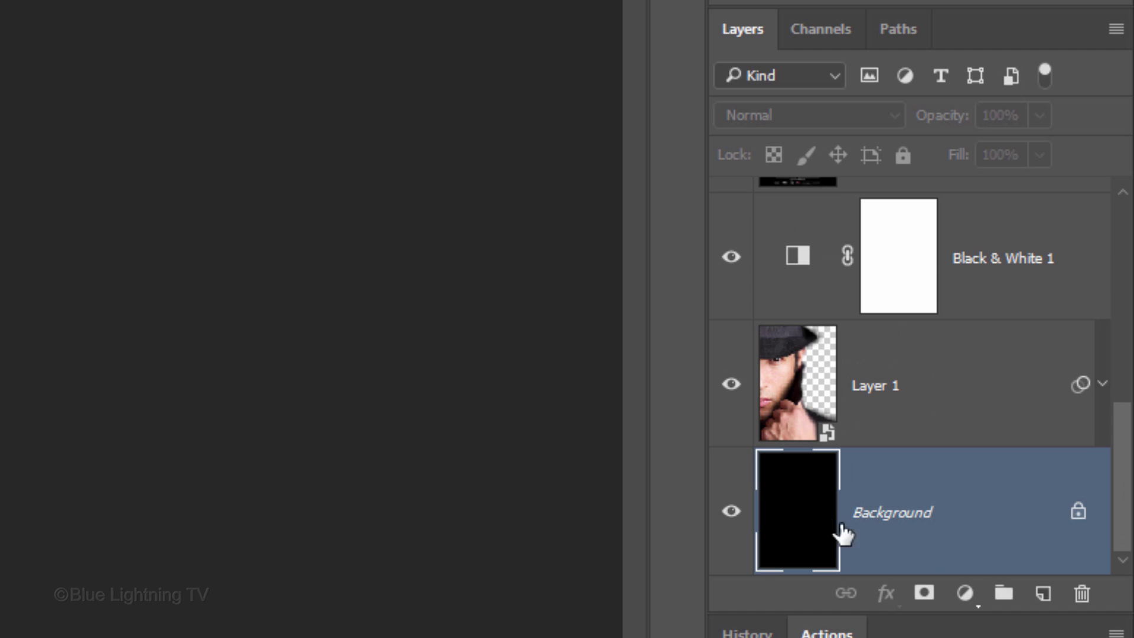
{"action": "left_click", "coordinate": [1043, 594]}
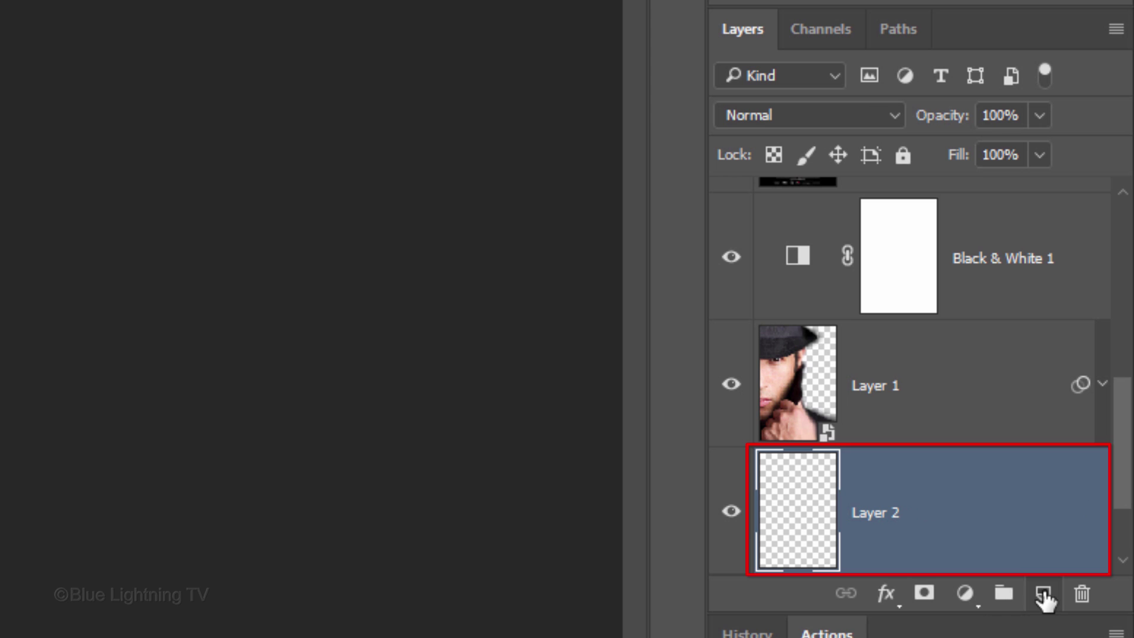
{"action": "double_click", "coordinate": [869, 514]}
{"action": "type", "text": "S"}
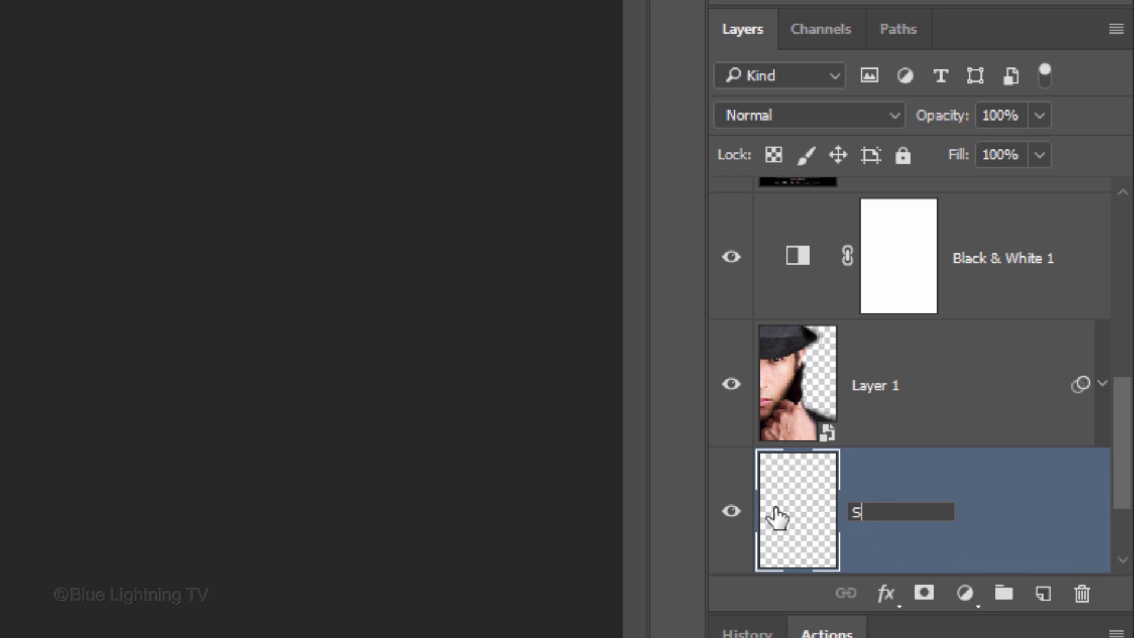
{"action": "type", "text": "moke"}
{"action": "key", "text": "Return"}
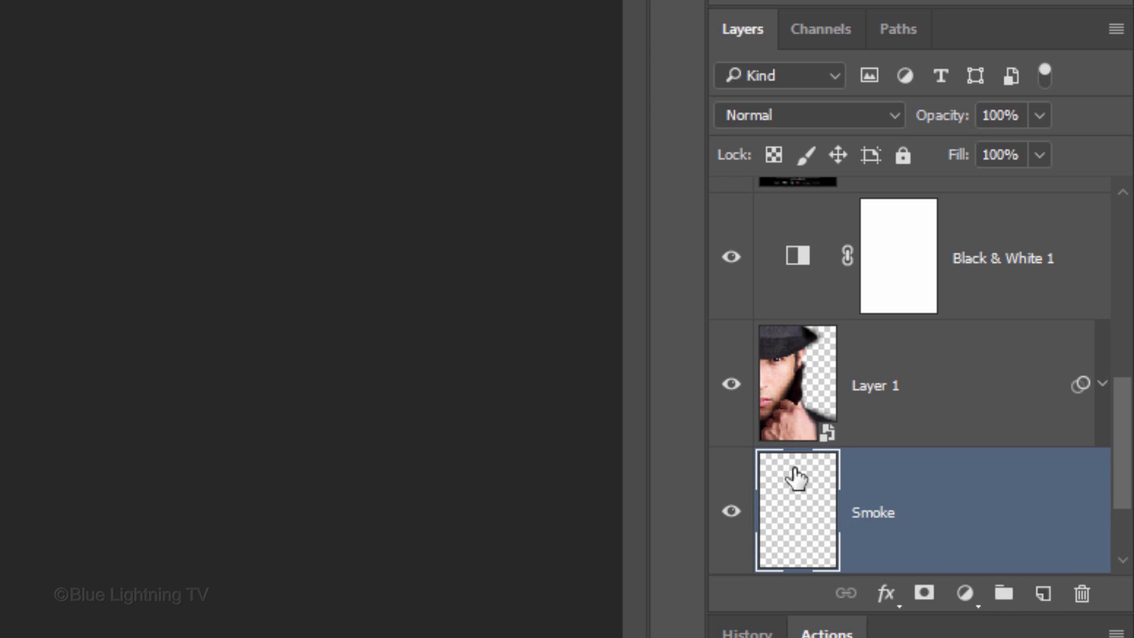
Step: Set Layer 1, the man's photo, to Overlay blending
{"action": "left_click", "coordinate": [786, 393]}
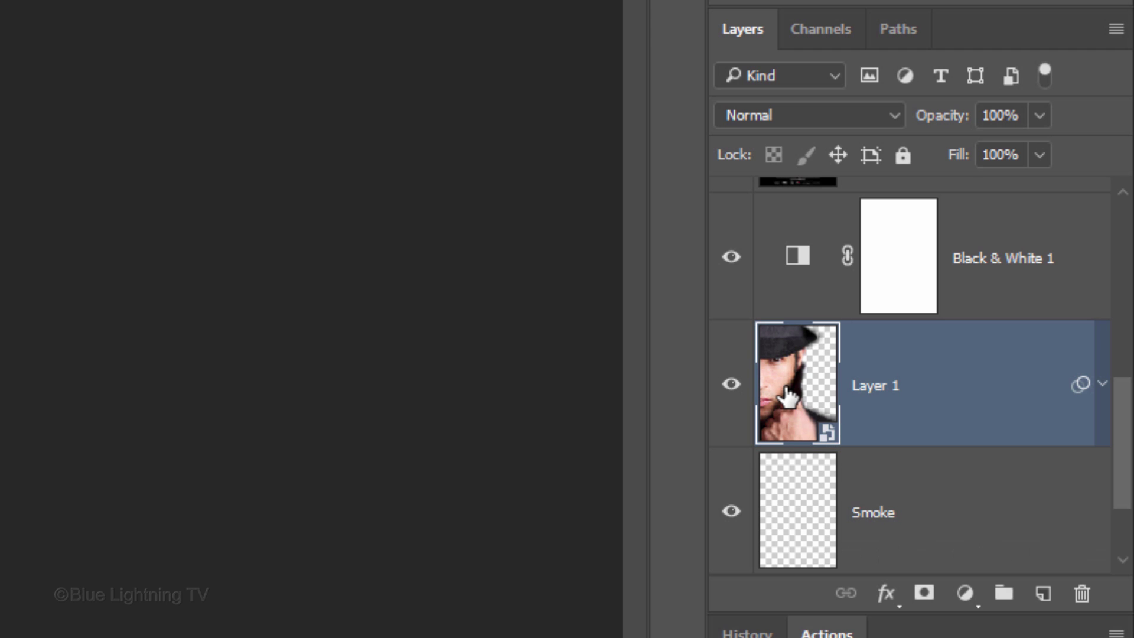
{"action": "left_click", "coordinate": [794, 113]}
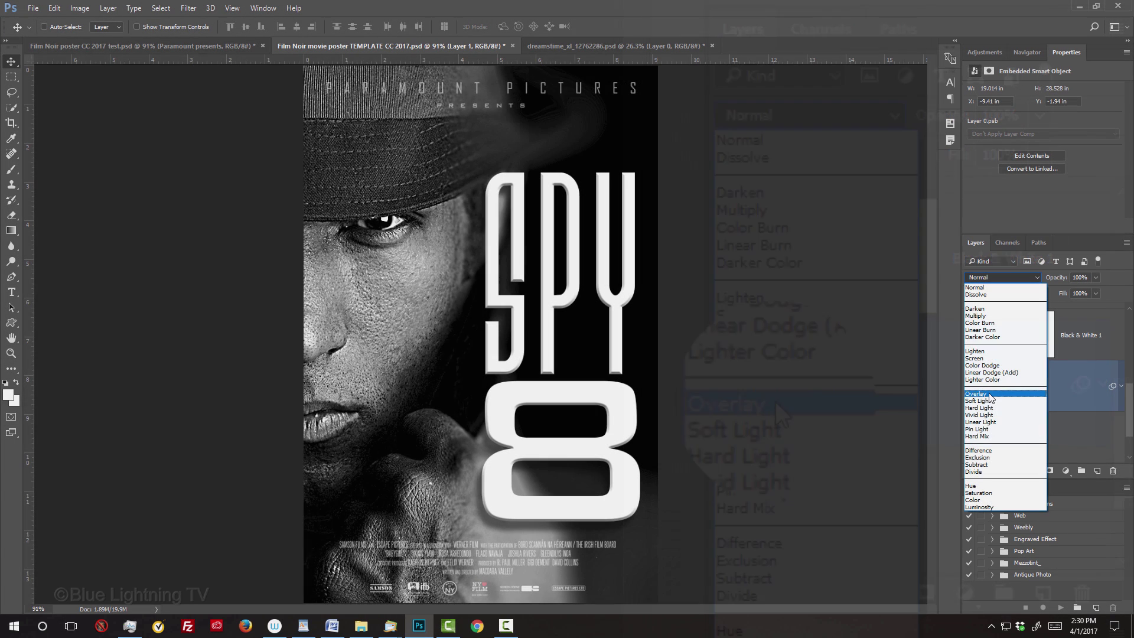
{"action": "left_click", "coordinate": [775, 402]}
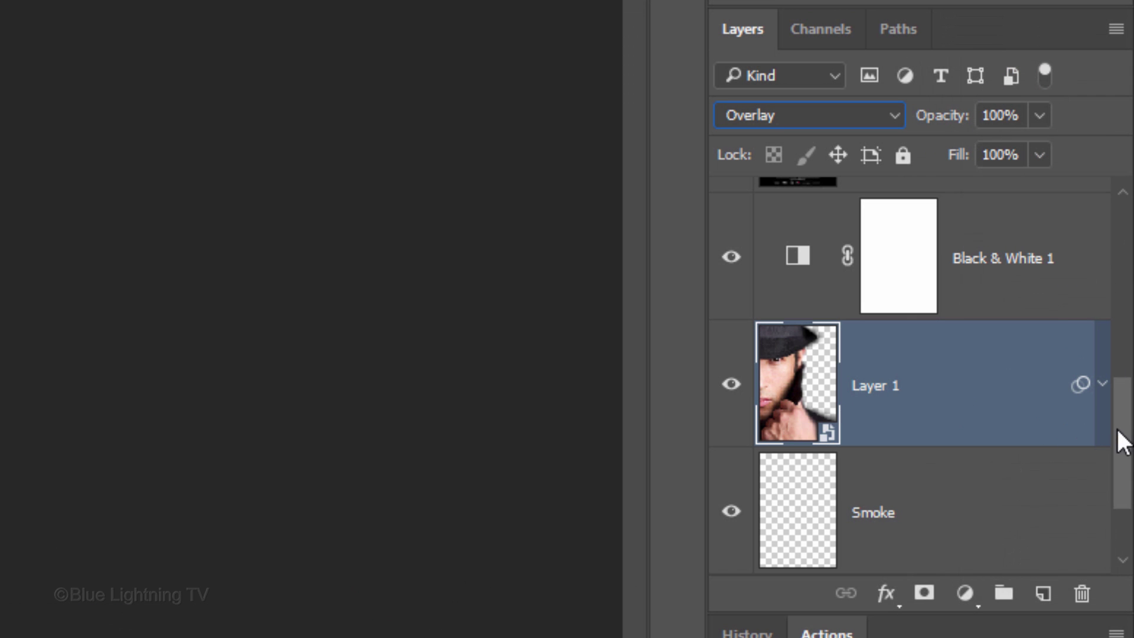
Step: Set the 8 and SPY type layers to Overlay blending
{"action": "left_click_drag", "start_coordinate": [1129, 407], "coordinate": [1112, 250]}
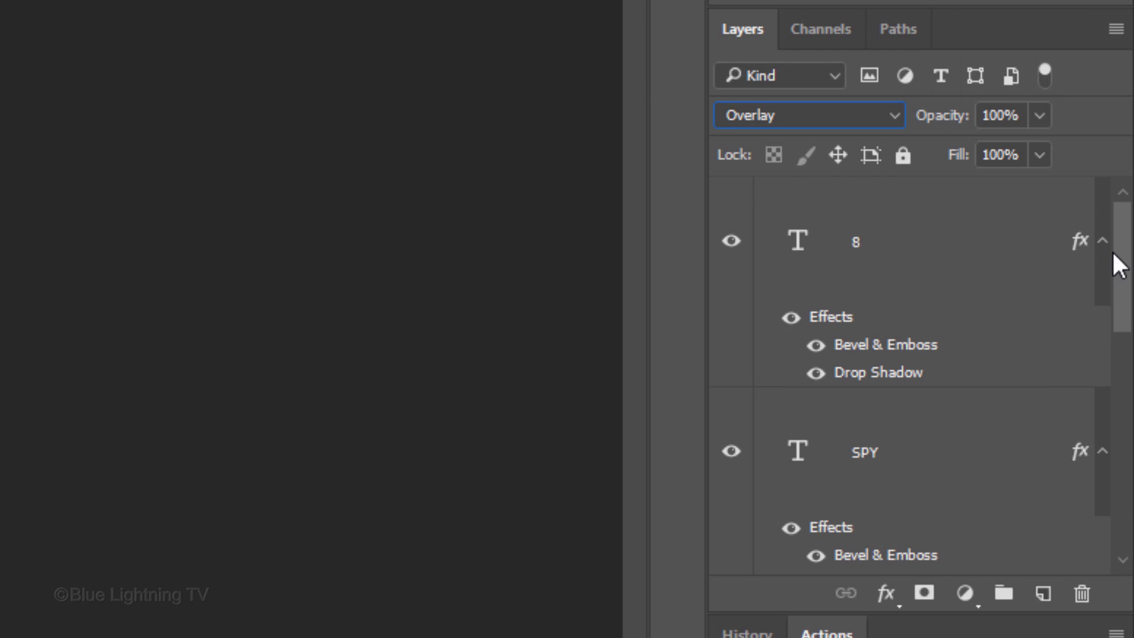
{"action": "left_click", "coordinate": [797, 243]}
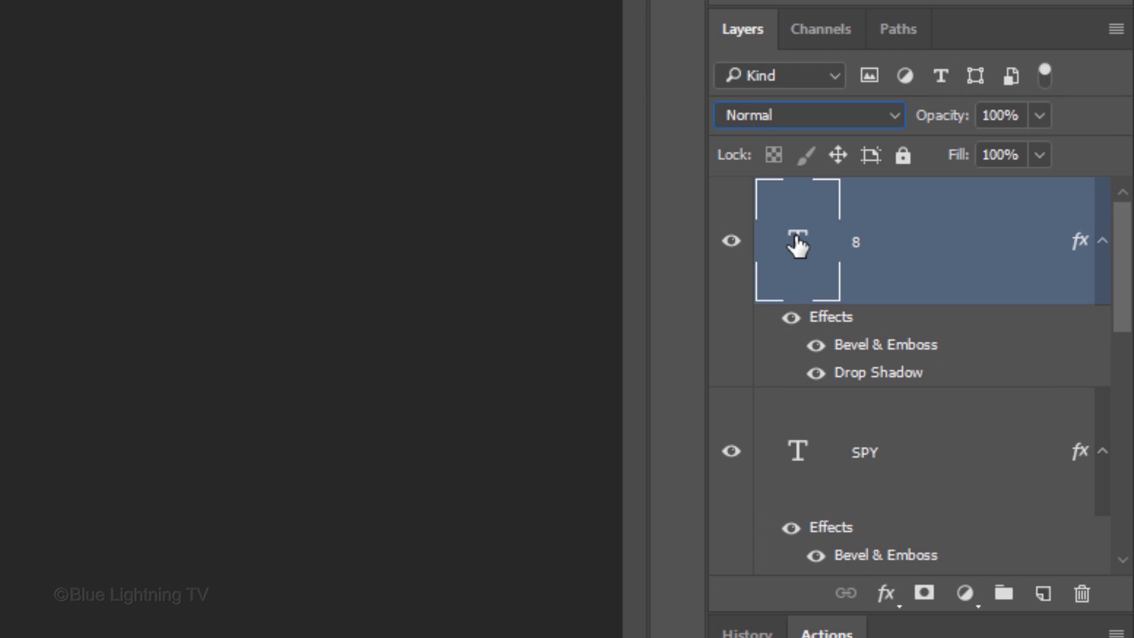
{"action": "left_click", "coordinate": [798, 454], "text": "shift"}
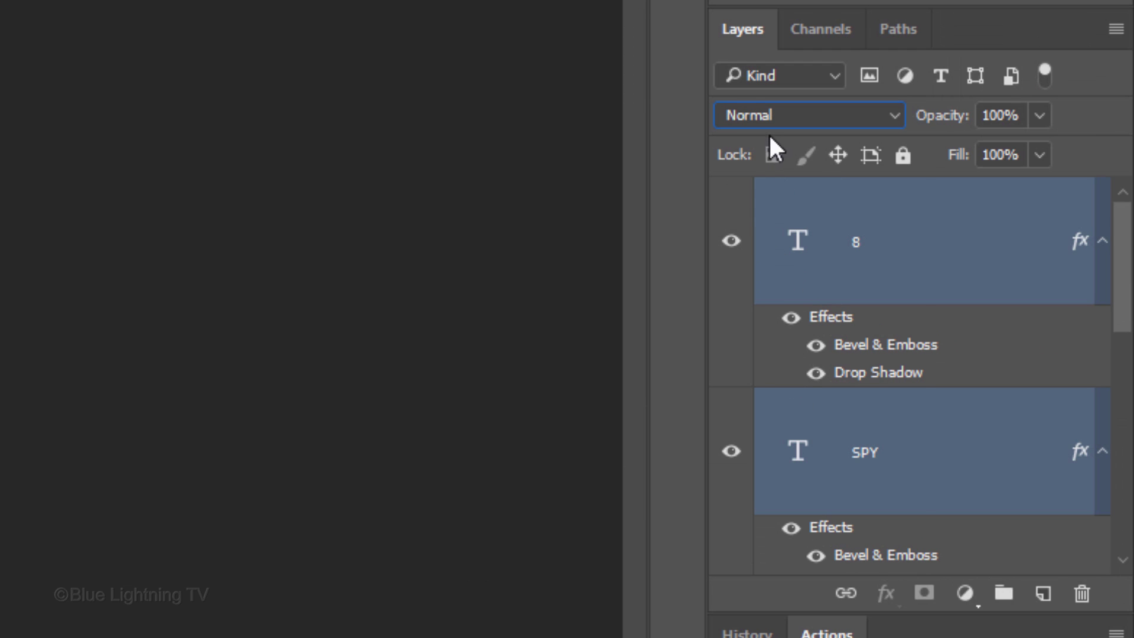
{"action": "left_click", "coordinate": [775, 117]}
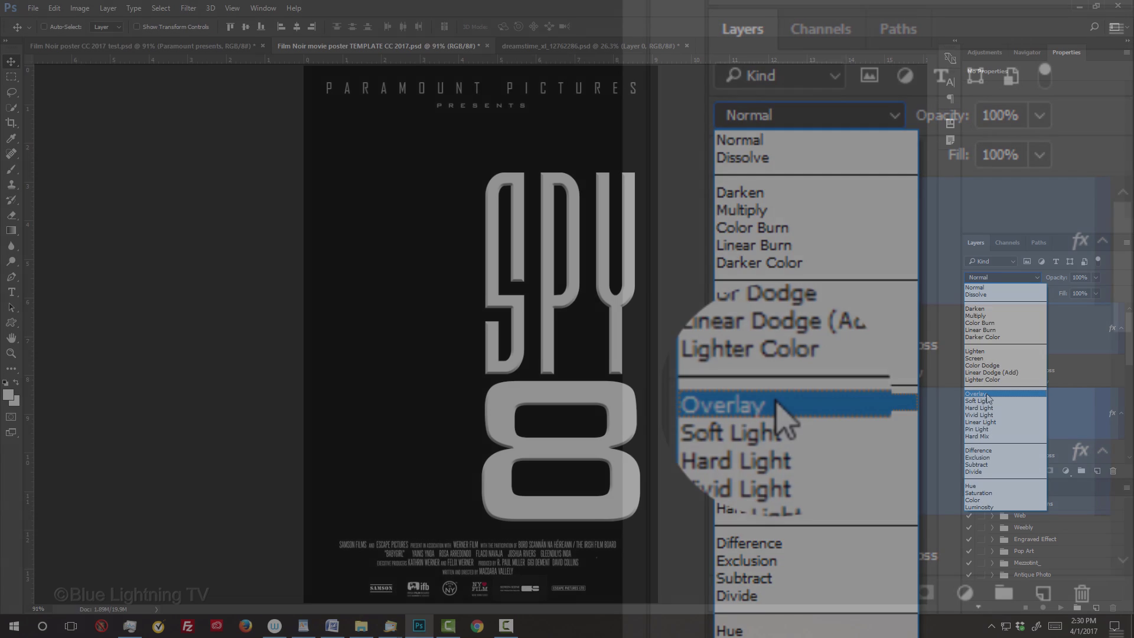
{"action": "left_click", "coordinate": [779, 406]}
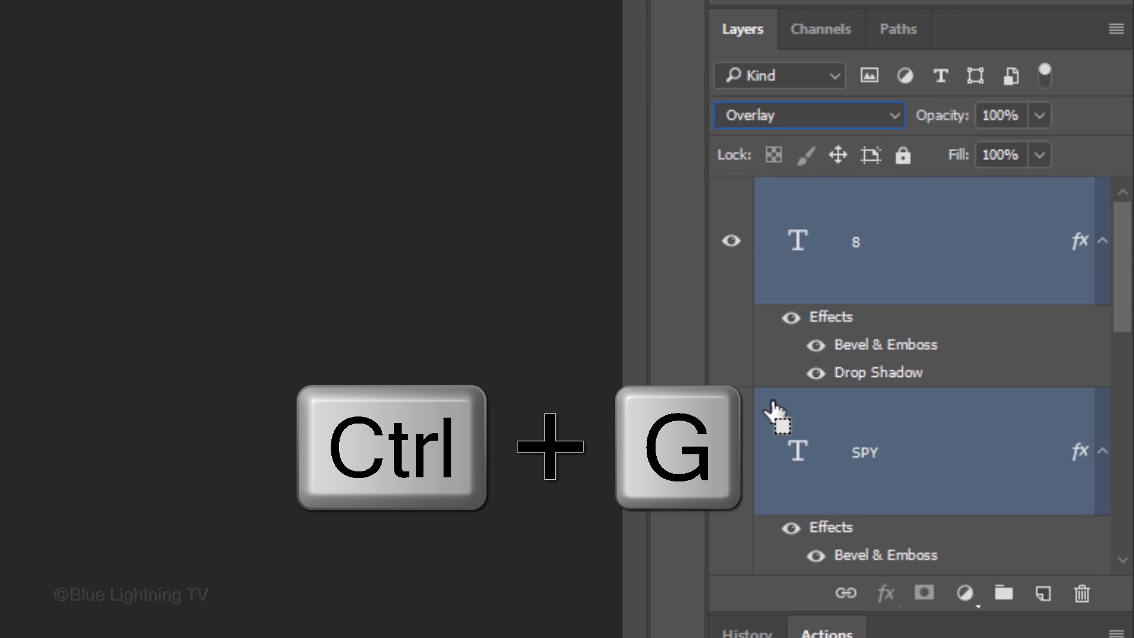
Step: Group the SPY and 8 layers and name the group 'Title'
{"action": "key", "text": "ctrl+g"}
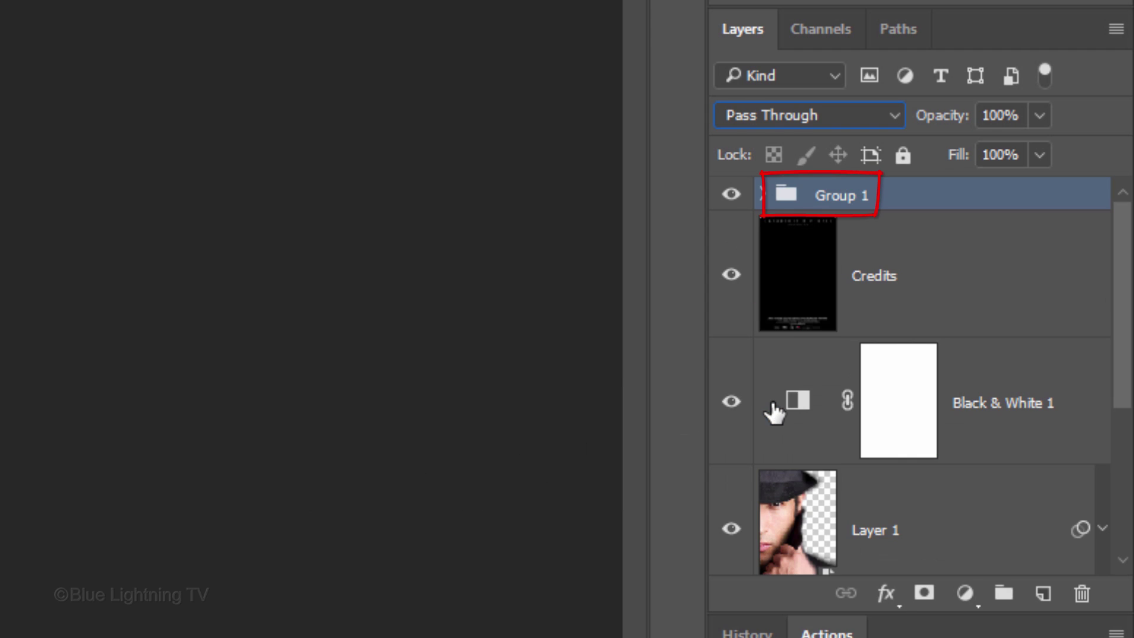
{"action": "double_click", "coordinate": [835, 197]}
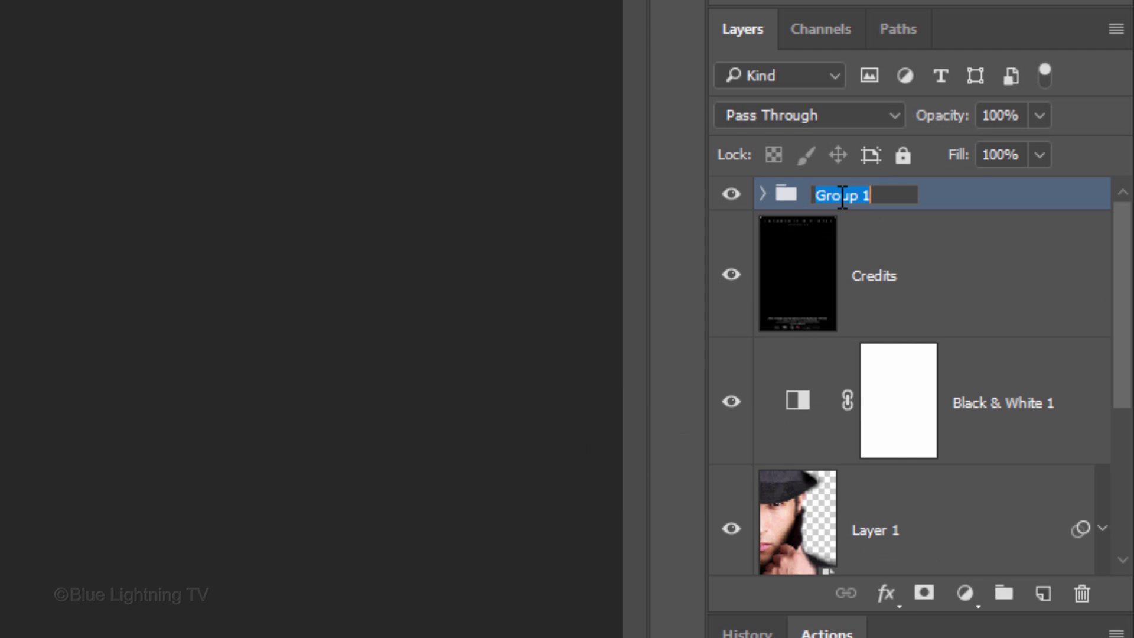
{"action": "type", "text": "Title"}
{"action": "key", "text": "Return"}
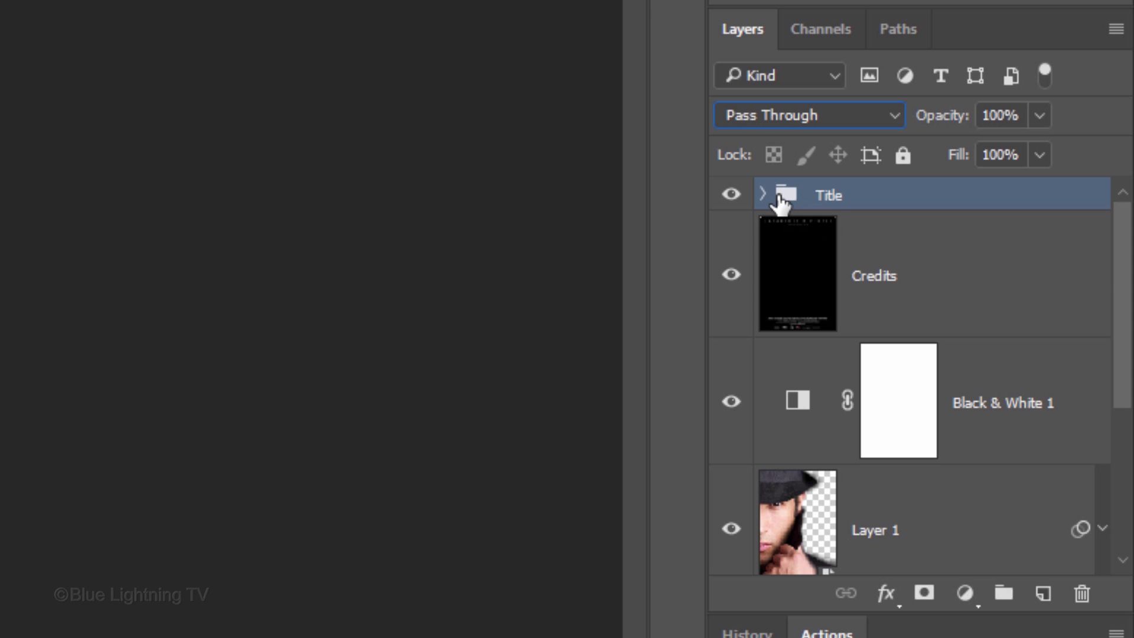
Step: Select the Smoke layer, reset default colours, and swap them so white is foreground
{"action": "left_click_drag", "start_coordinate": [1121, 281], "coordinate": [1123, 456]}
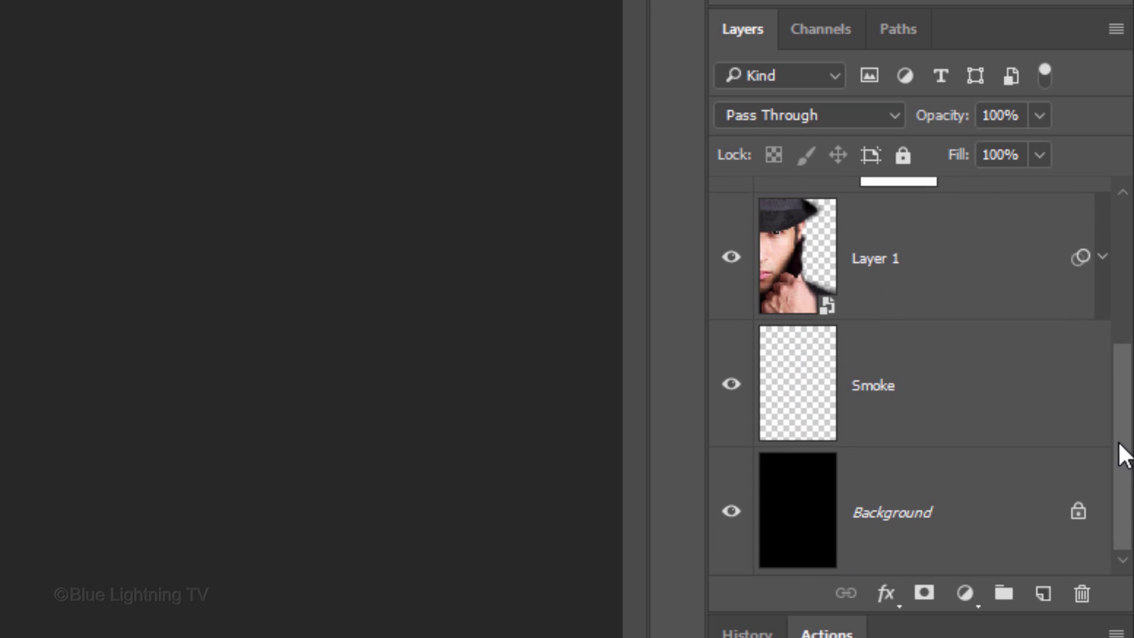
{"action": "left_click", "coordinate": [802, 394]}
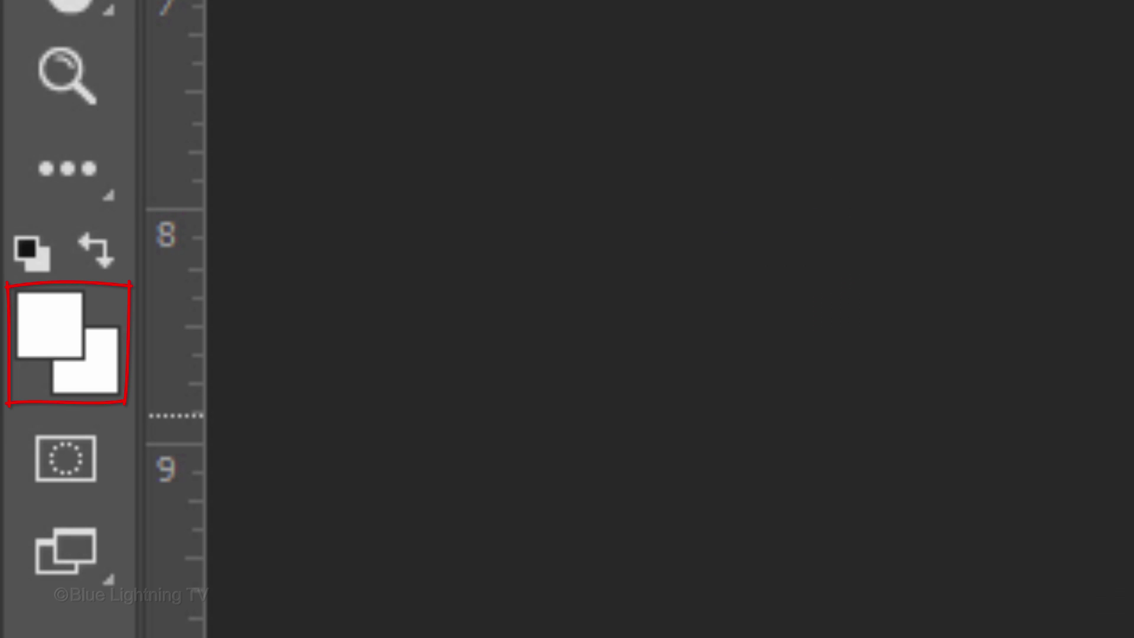
{"action": "key", "text": "d"}
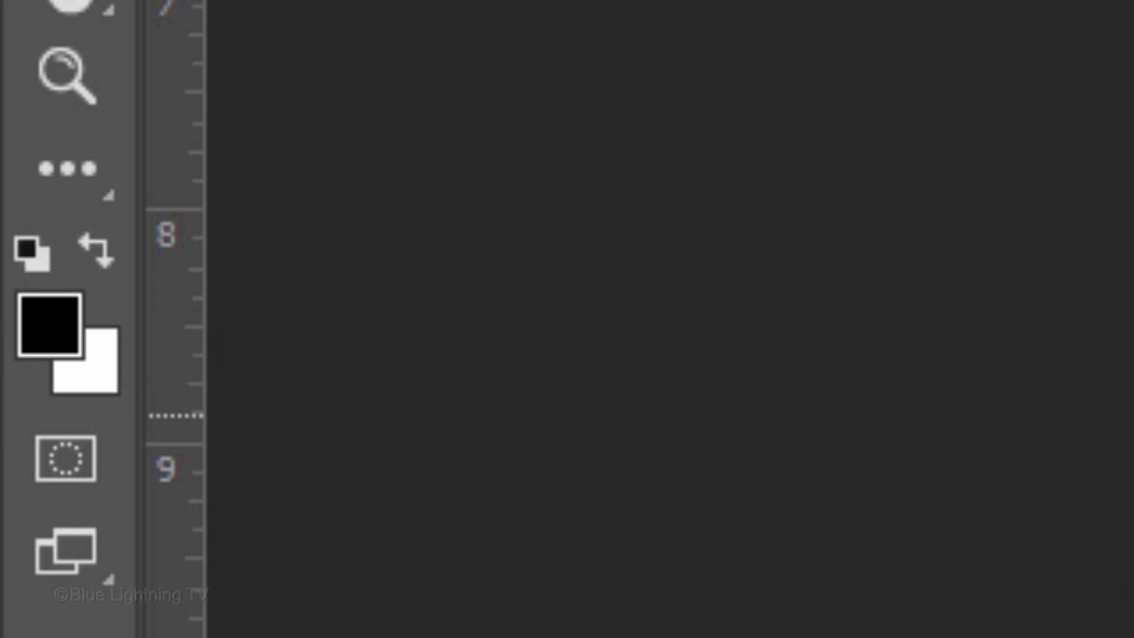
{"action": "key", "text": "x"}
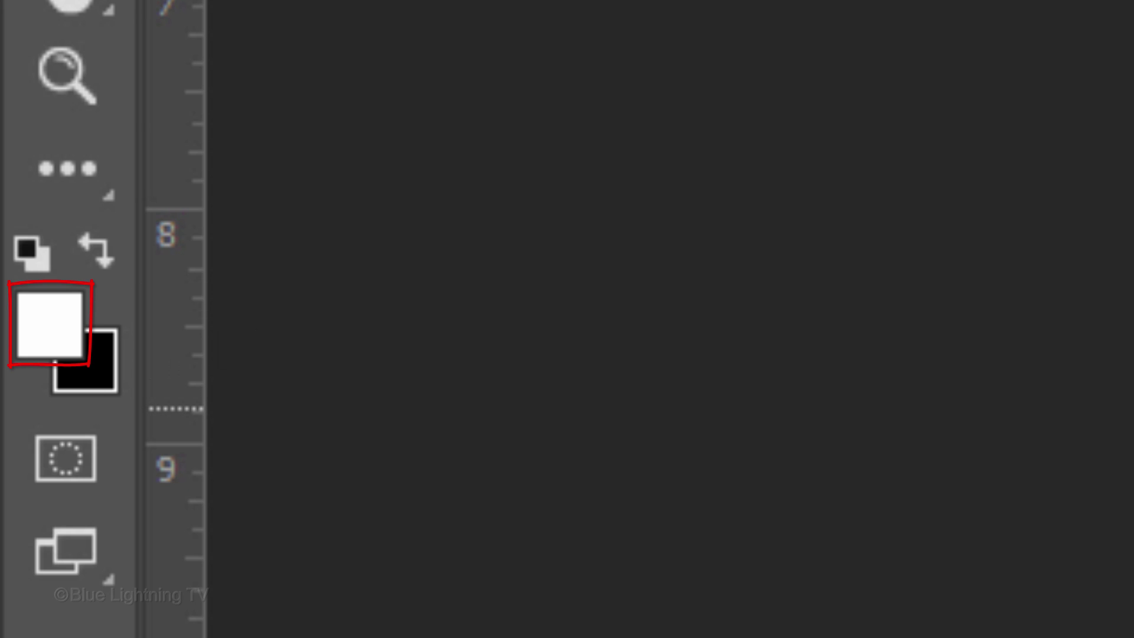
Step: With the Brush tool, replace the current brushes with the Smoke Brushes 6 Brusheezy set
{"action": "left_click", "coordinate": [78, 248]}
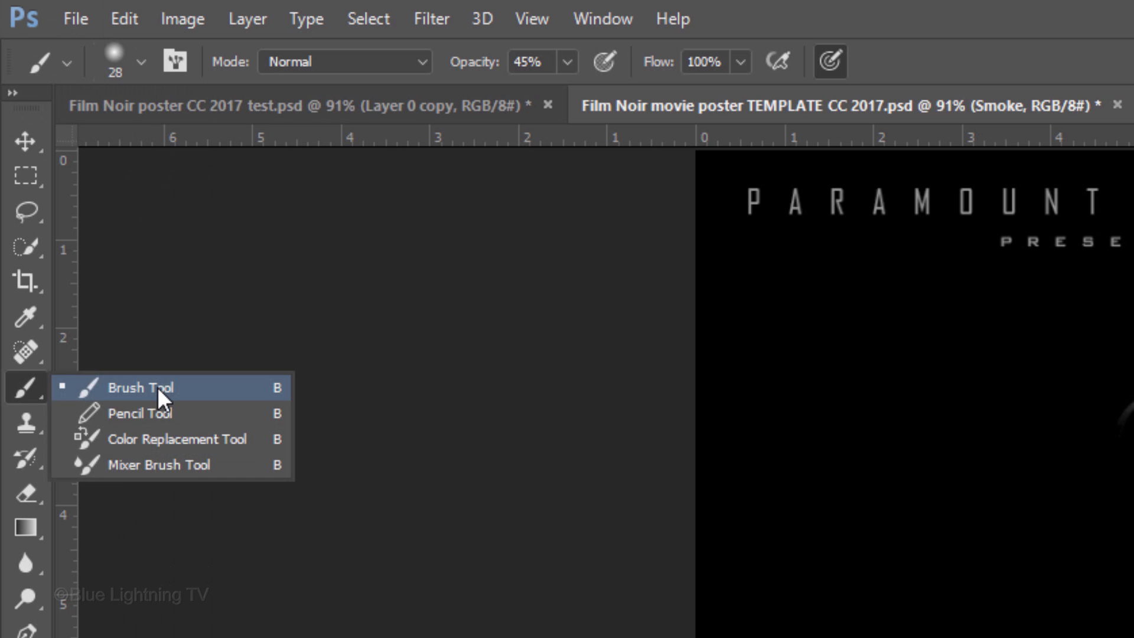
{"action": "left_click", "coordinate": [316, 240]}
{"action": "left_click", "coordinate": [141, 62]}
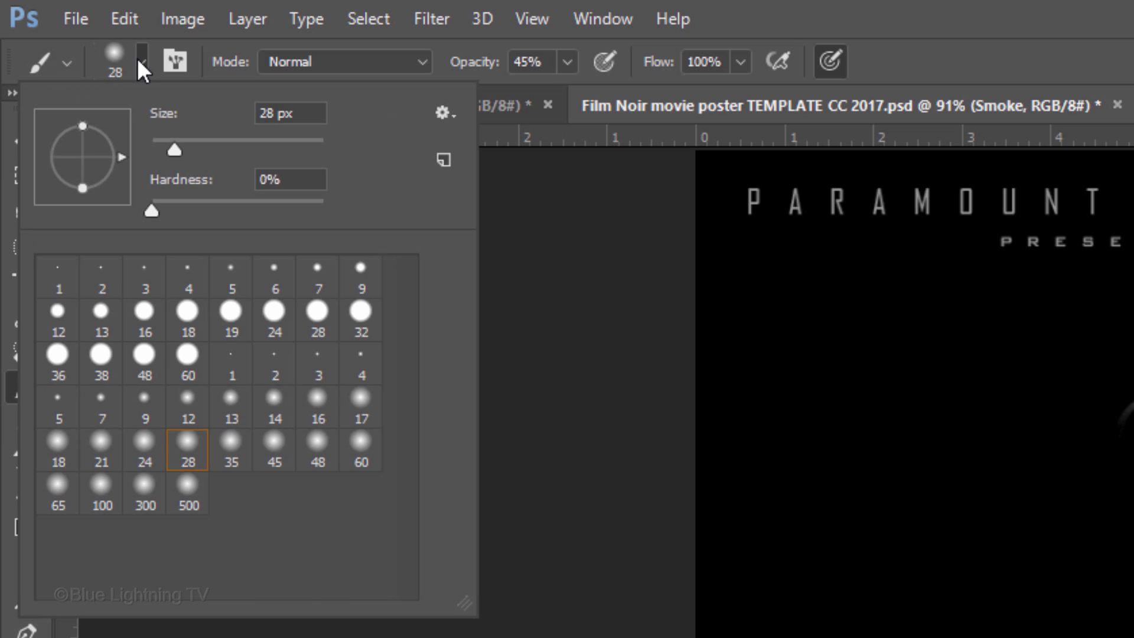
{"action": "left_click", "coordinate": [444, 115]}
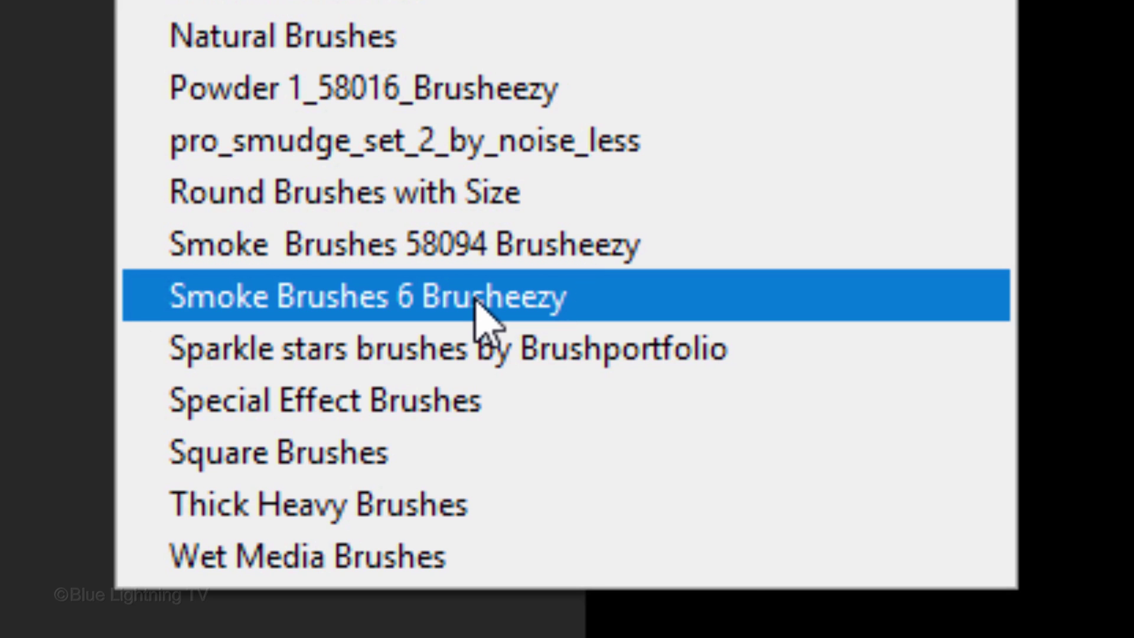
{"action": "left_click", "coordinate": [478, 310]}
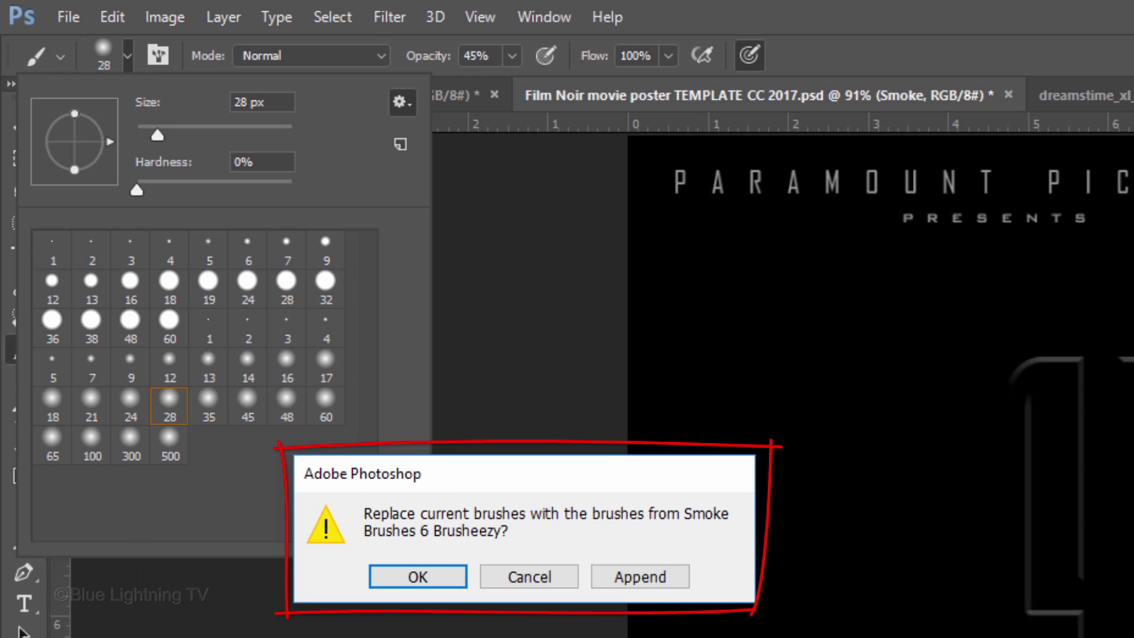
{"action": "left_click", "coordinate": [437, 583]}
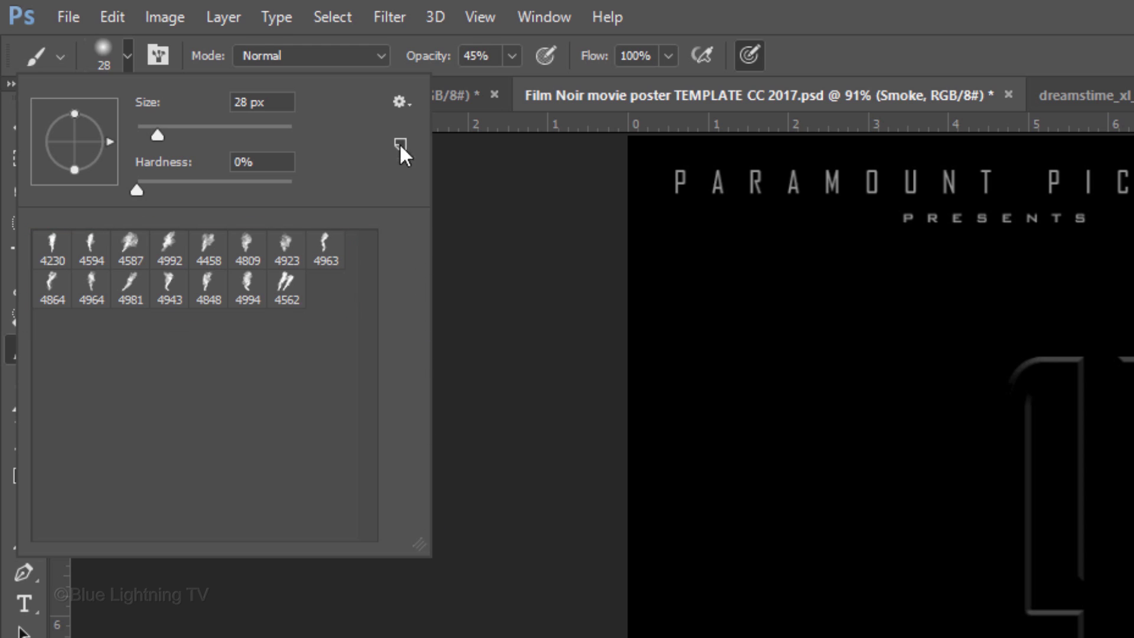
Step: Display the brush presets as large thumbnails and enlarge the picker to show all brushes
{"action": "left_click", "coordinate": [400, 103]}
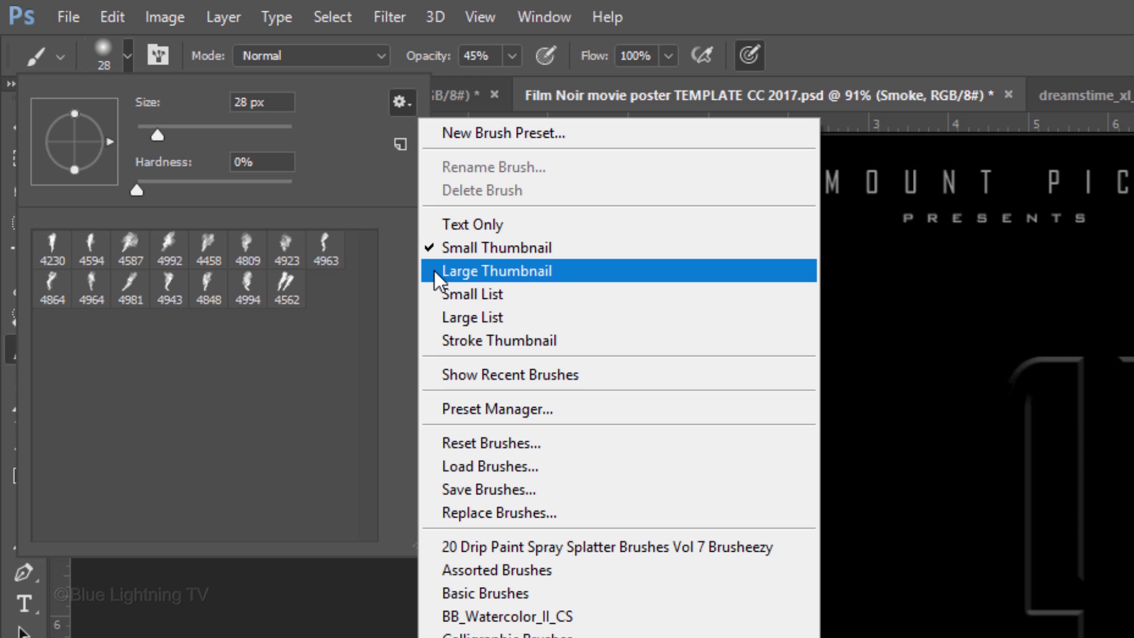
{"action": "left_click", "coordinate": [434, 271]}
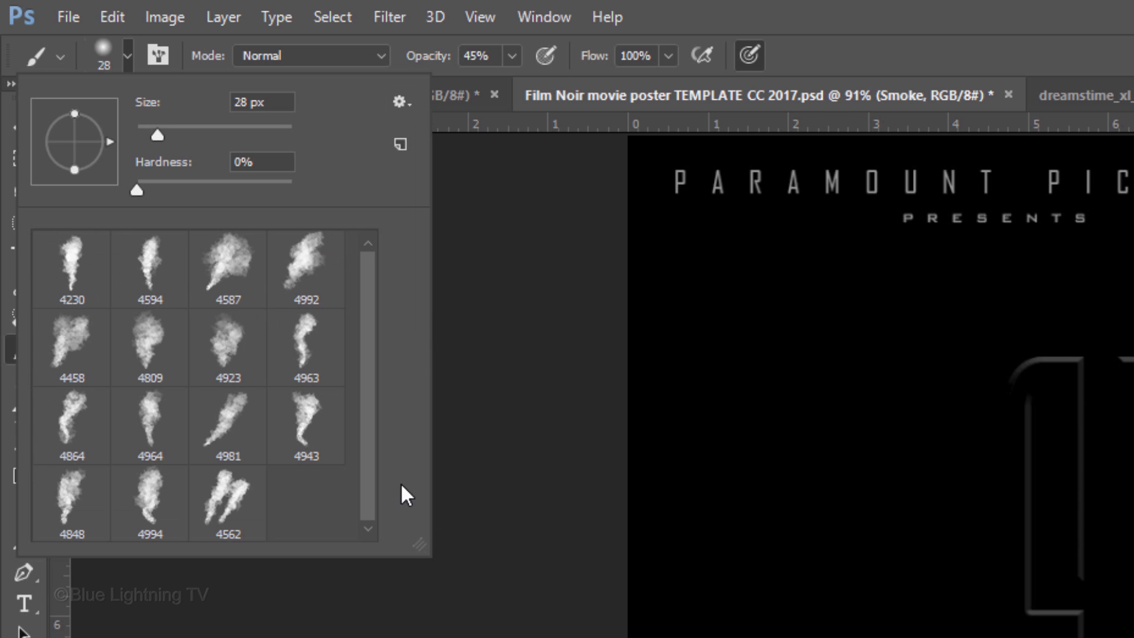
{"action": "left_click_drag", "start_coordinate": [420, 547], "coordinate": [416, 635]}
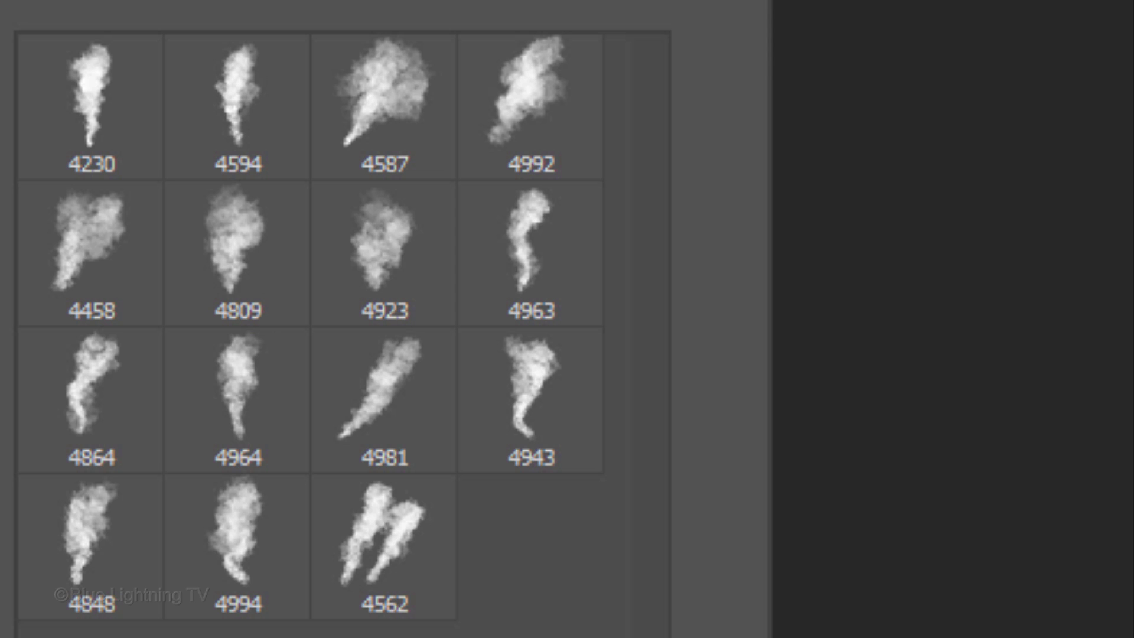
Step: Stamp white smoke over the SPY 8 title with brush 4809 at 1300 px
{"action": "left_click", "coordinate": [238, 257]}
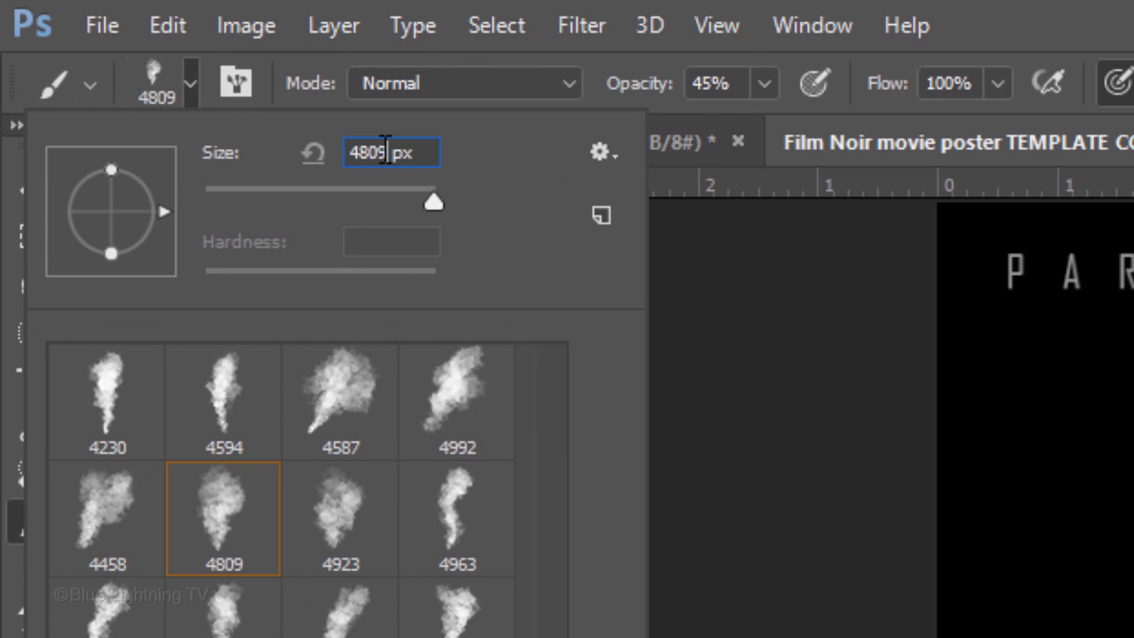
{"action": "double_click", "coordinate": [385, 152]}
{"action": "type", "text": "1300"}
{"action": "key", "text": "Return"}
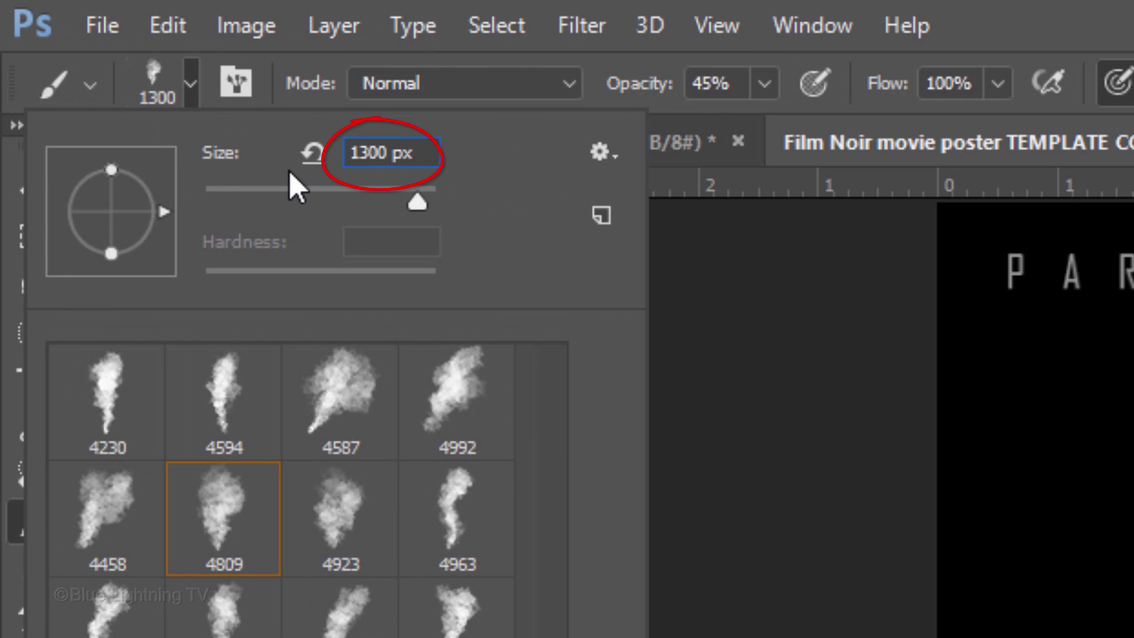
{"action": "key", "text": "Return"}
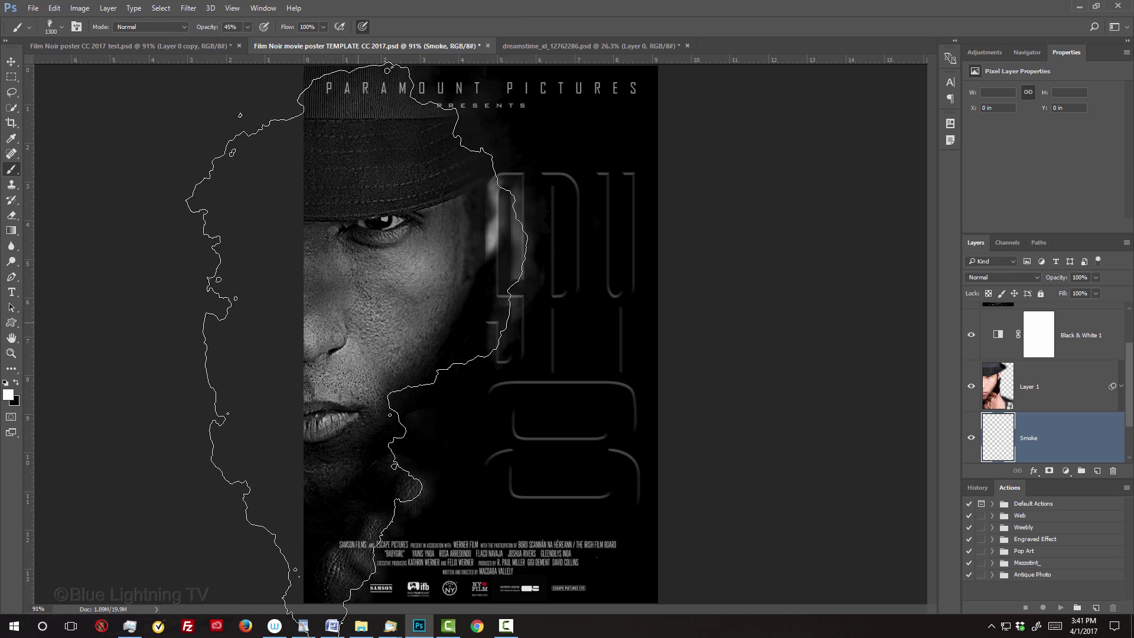
{"action": "left_click", "coordinate": [617, 425]}
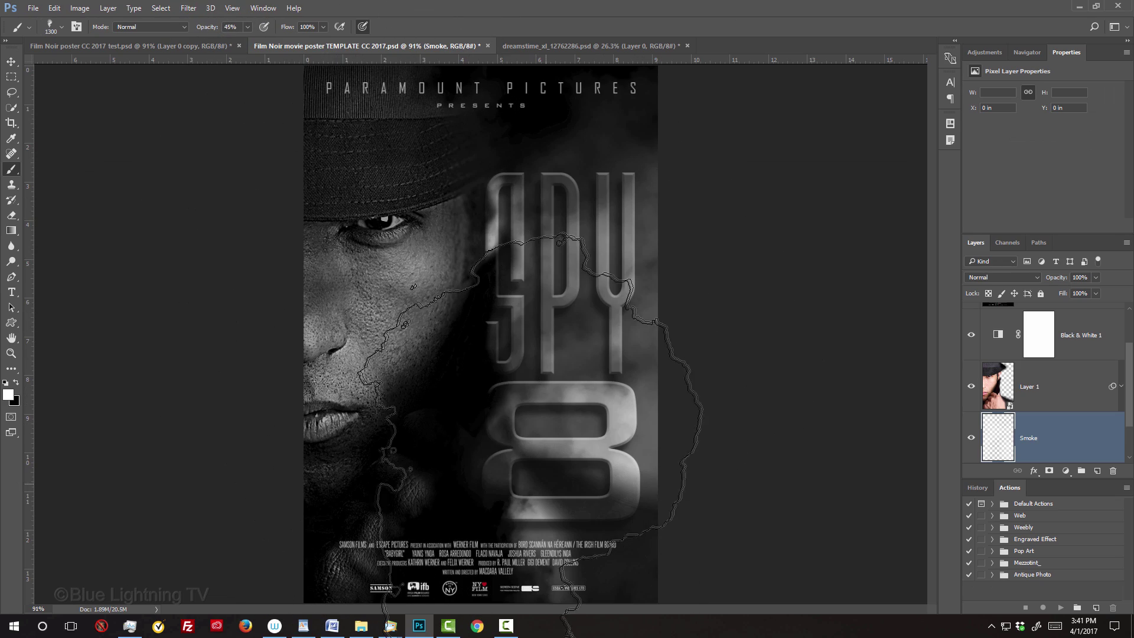
{"action": "left_click", "coordinate": [530, 440]}
{"action": "left_click", "coordinate": [558, 204]}
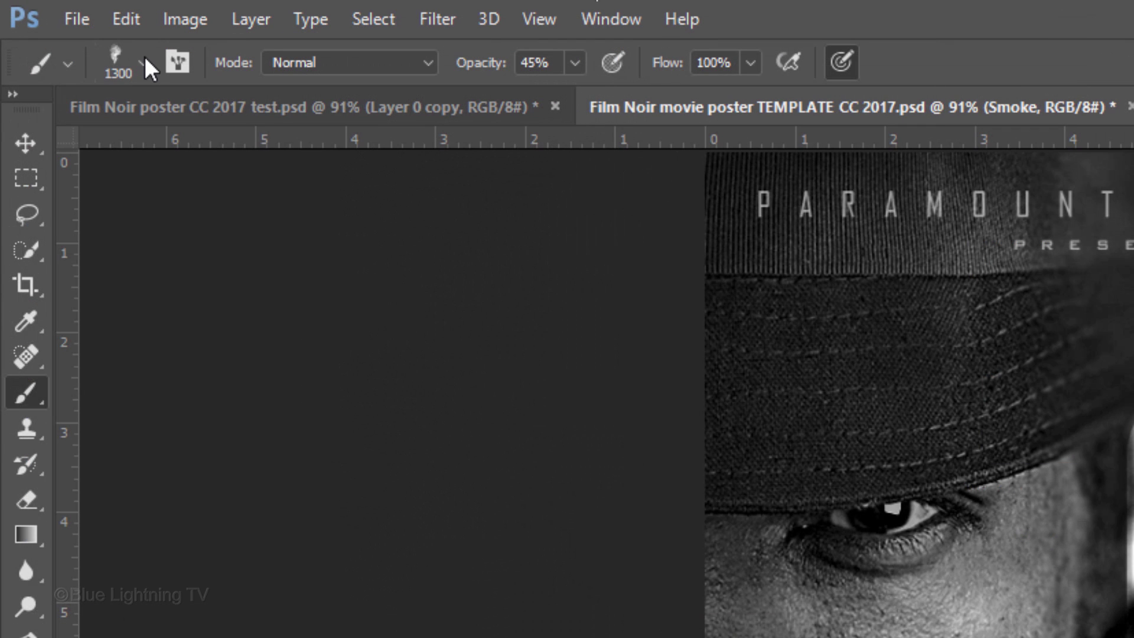
Step: Switch to smoke brush 4992, rotate its tip clockwise and set size 1000 px
{"action": "left_click", "coordinate": [62, 27]}
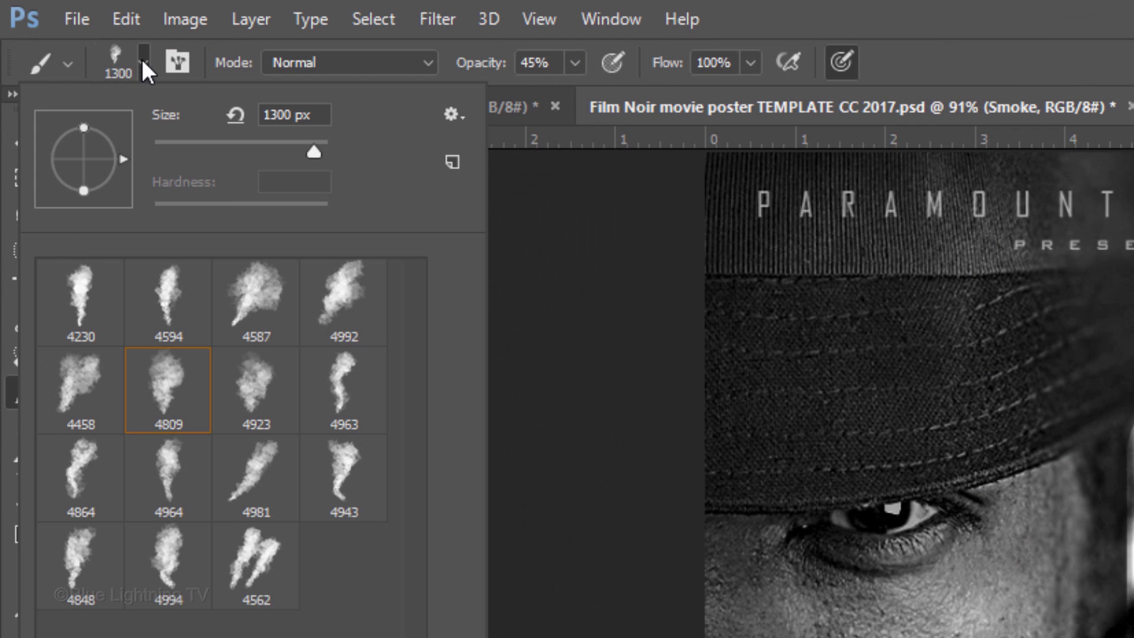
{"action": "left_click", "coordinate": [328, 307]}
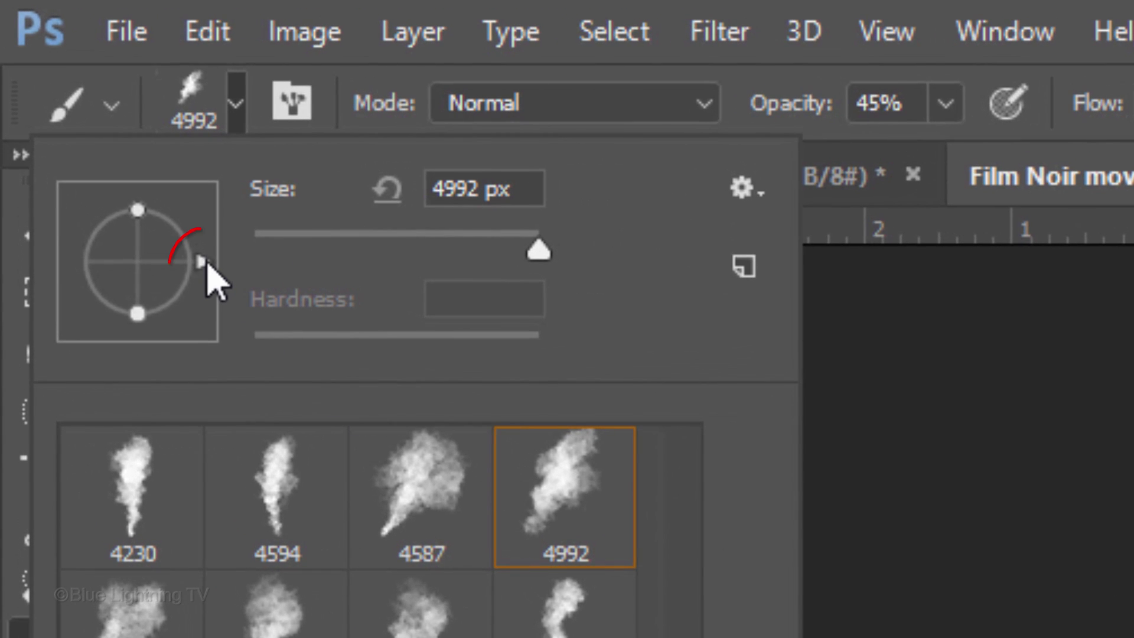
{"action": "left_click_drag", "start_coordinate": [206, 261], "coordinate": [166, 319]}
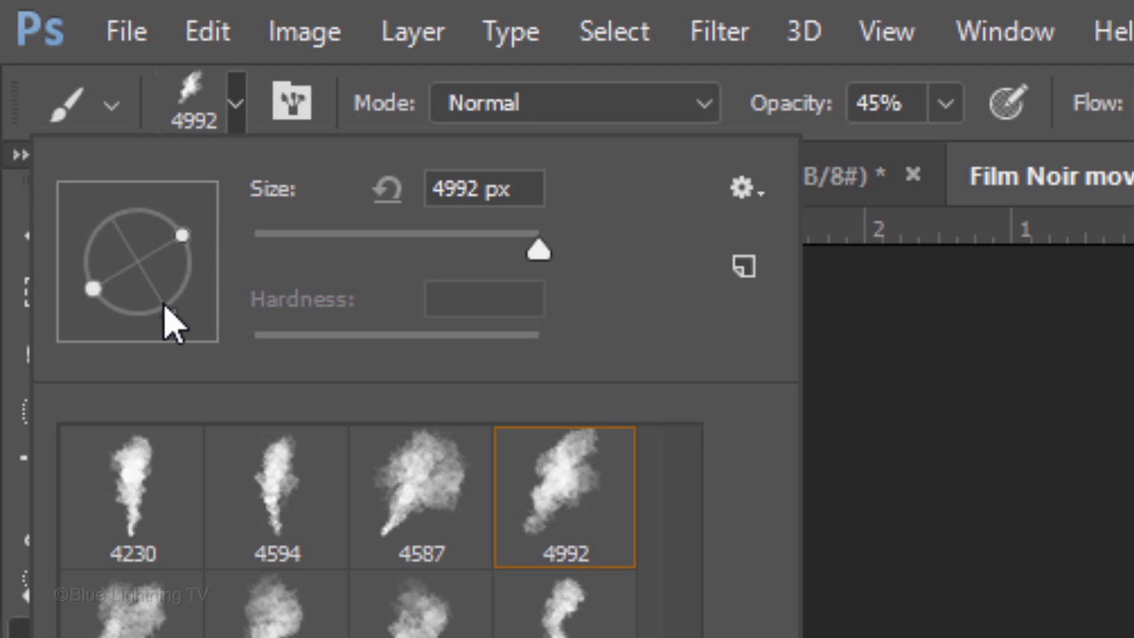
{"action": "double_click", "coordinate": [463, 189]}
{"action": "type", "text": "1000"}
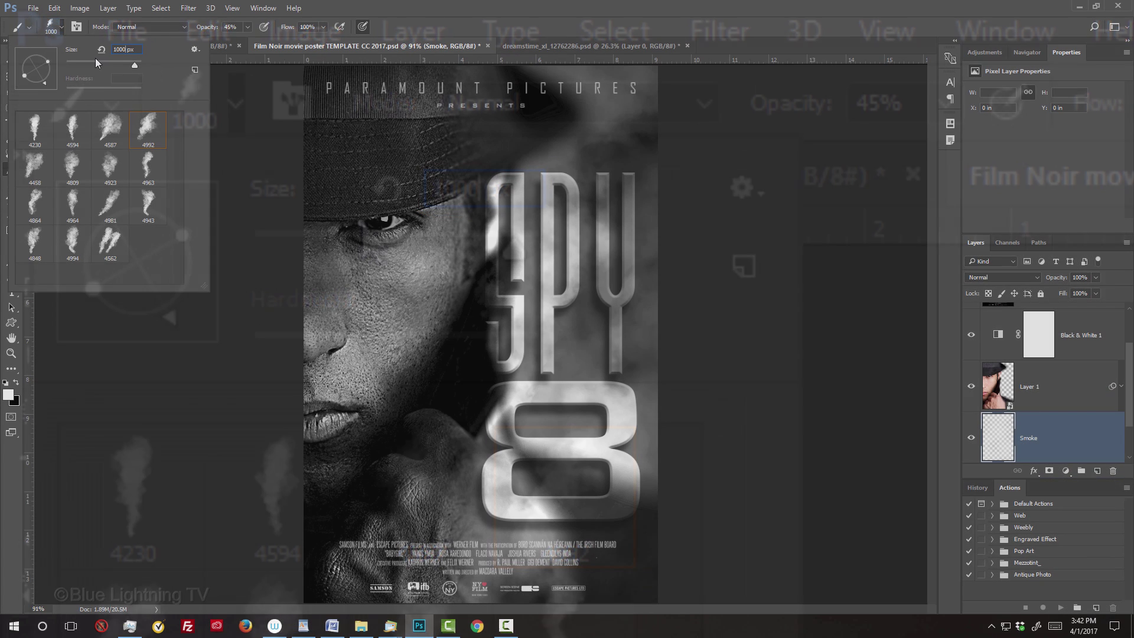
{"action": "key", "text": "Return"}
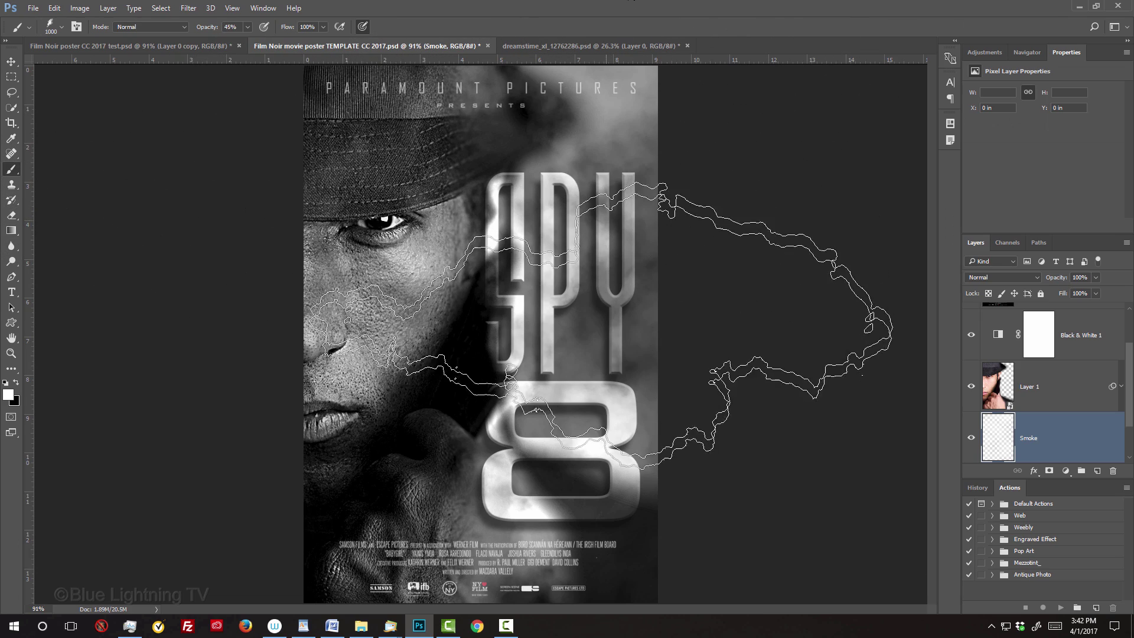
Step: Stamp faint smoke over the face and 8, then mask it with black above the title
{"action": "left_click", "coordinate": [462, 471]}
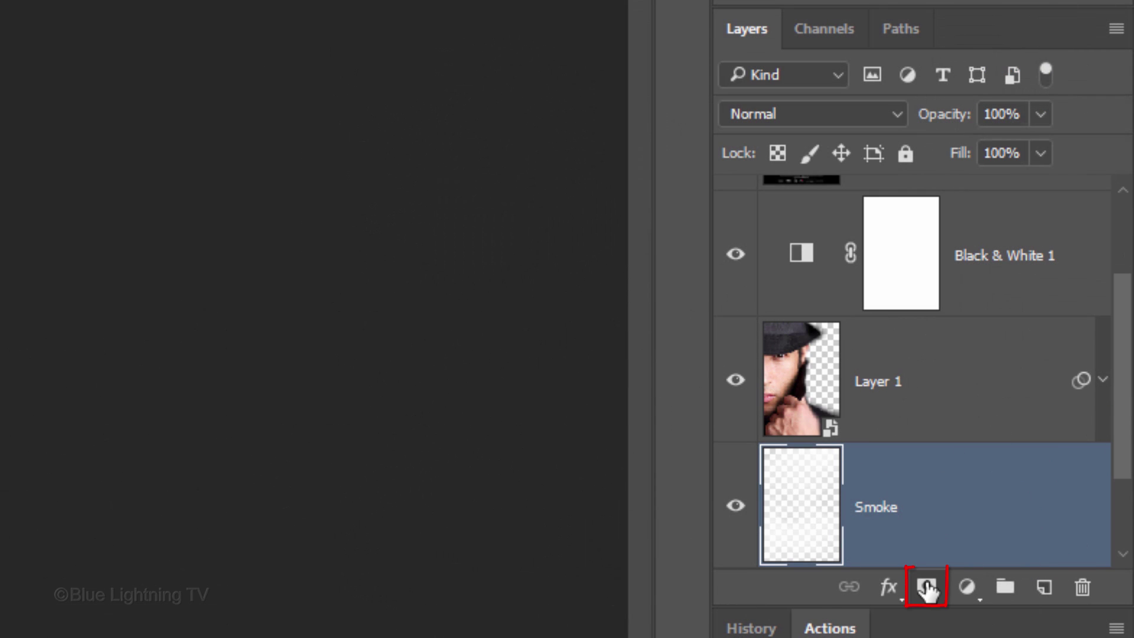
{"action": "left_click", "coordinate": [926, 586]}
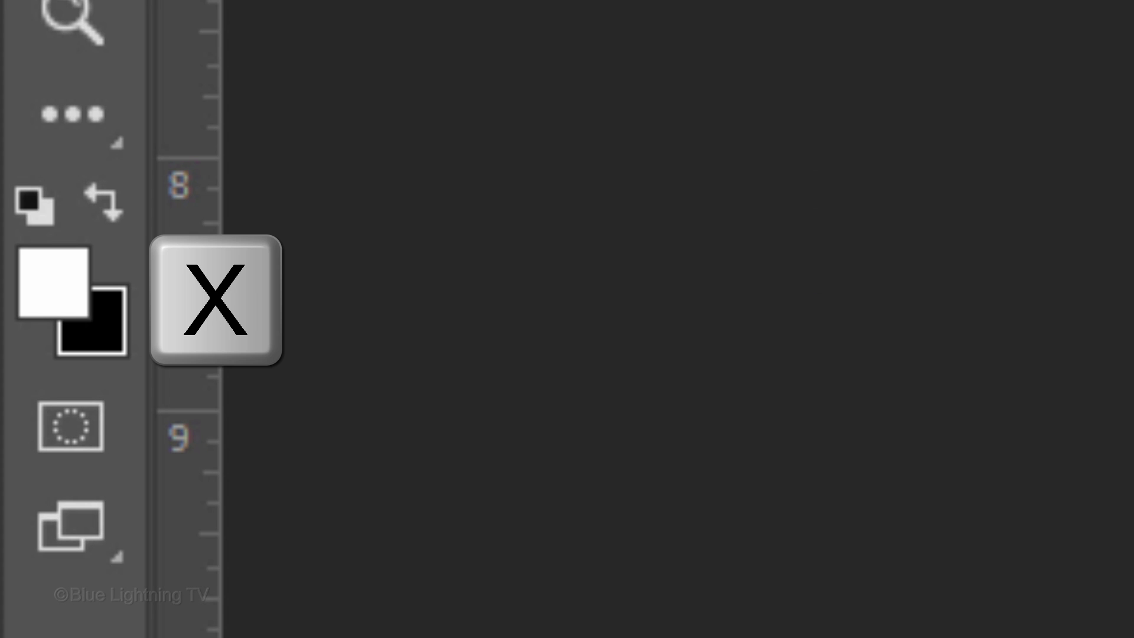
{"action": "key", "text": "x"}
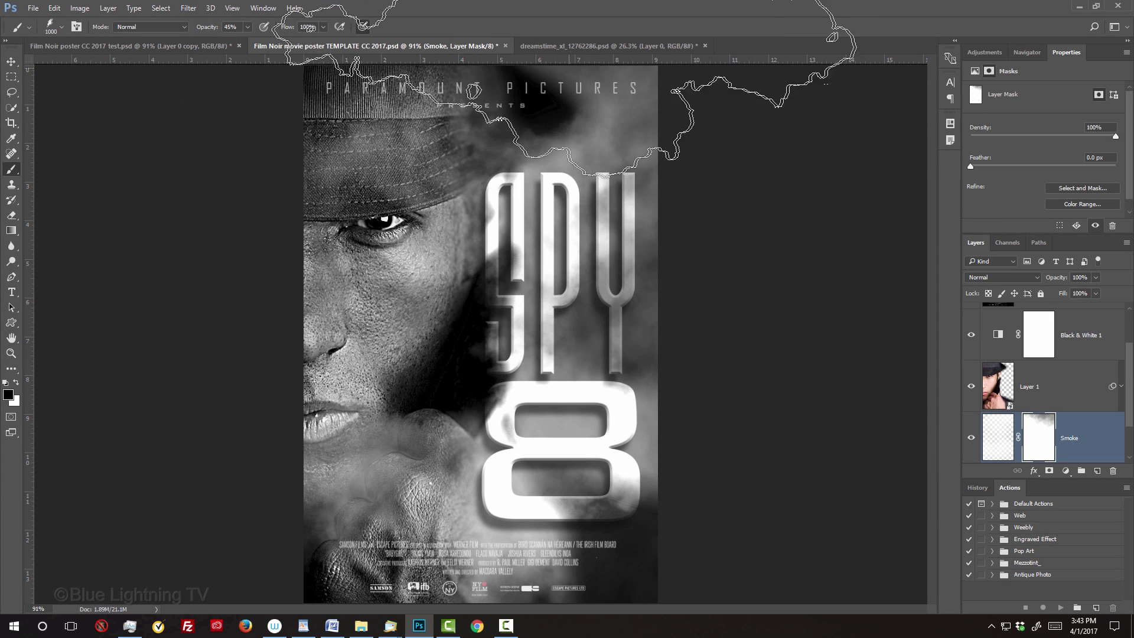
{"action": "left_click", "coordinate": [537, 100]}
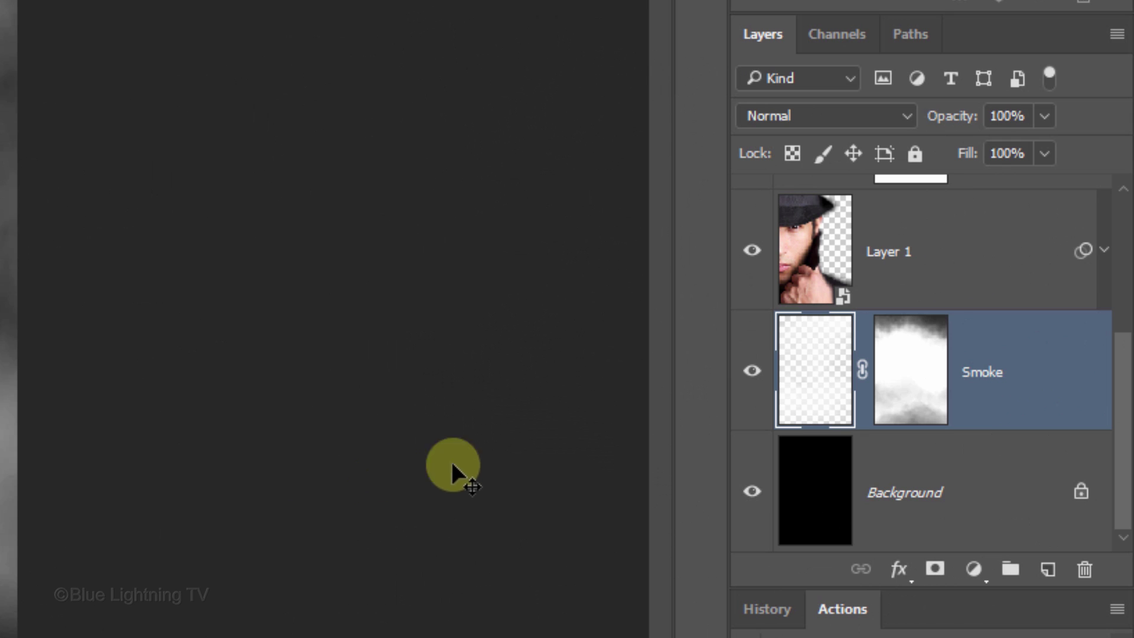
Step: Split the 8 layer's Blend If Underlying Layer white point at 146 so brighter smoke shows through
{"action": "left_click_drag", "start_coordinate": [1126, 400], "coordinate": [1126, 197]}
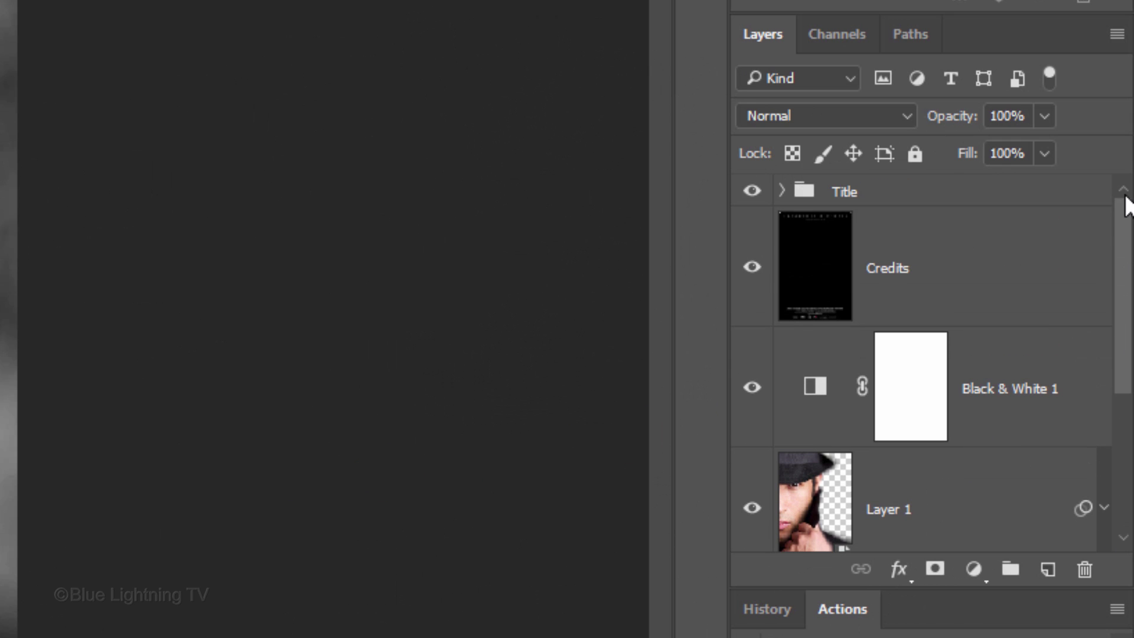
{"action": "left_click", "coordinate": [809, 188]}
{"action": "left_click", "coordinate": [782, 190]}
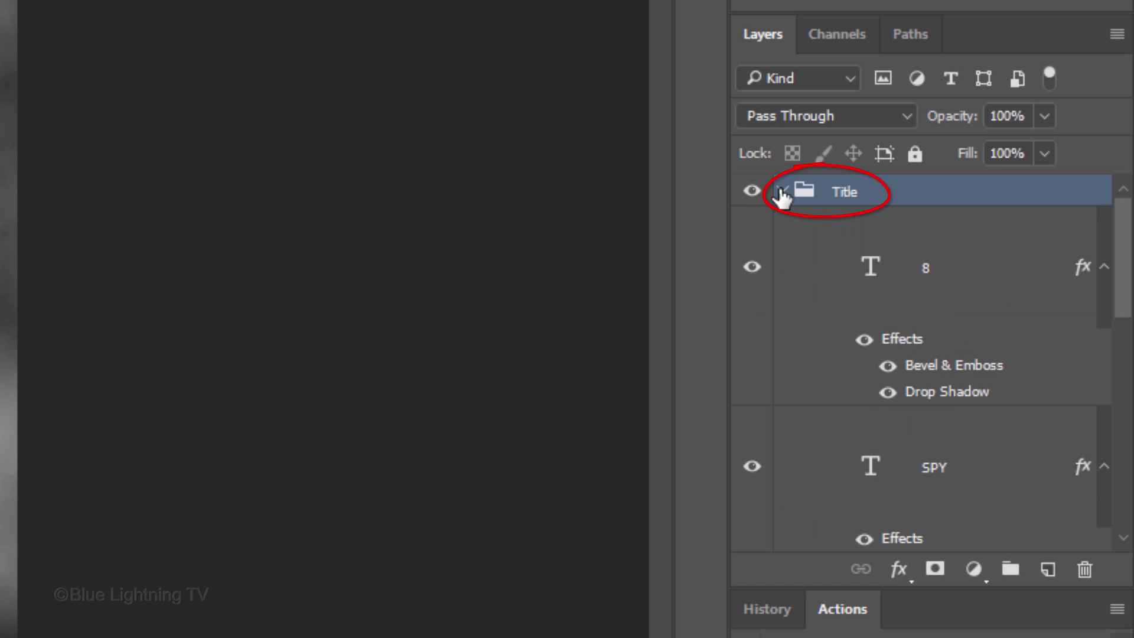
{"action": "double_click", "coordinate": [909, 341]}
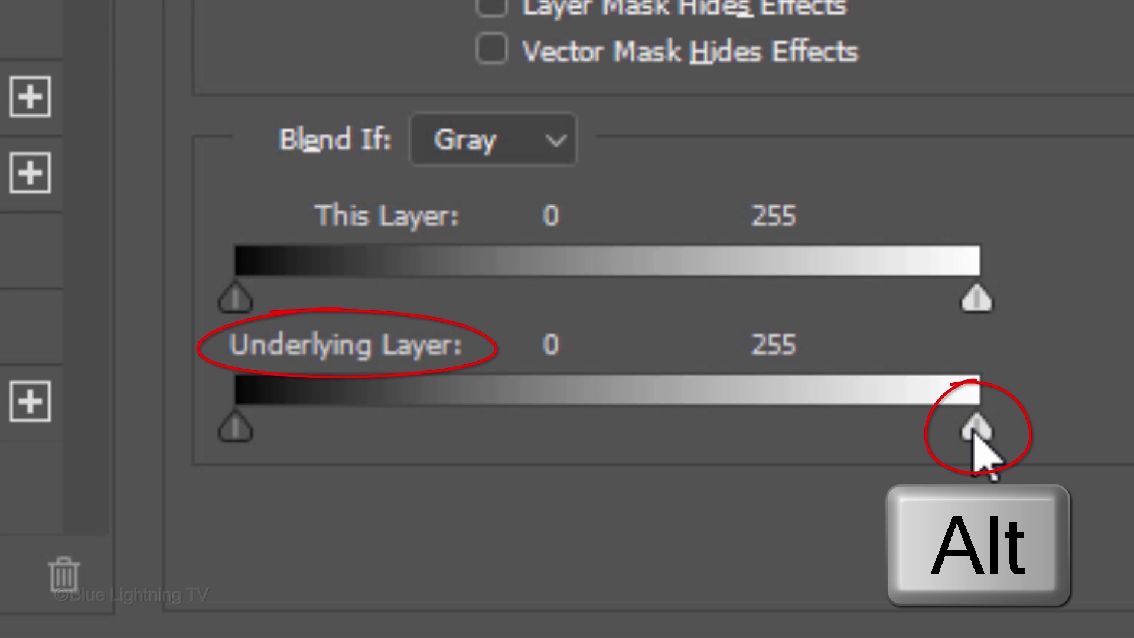
{"action": "left_click_drag", "start_coordinate": [974, 431], "coordinate": [764, 431]}
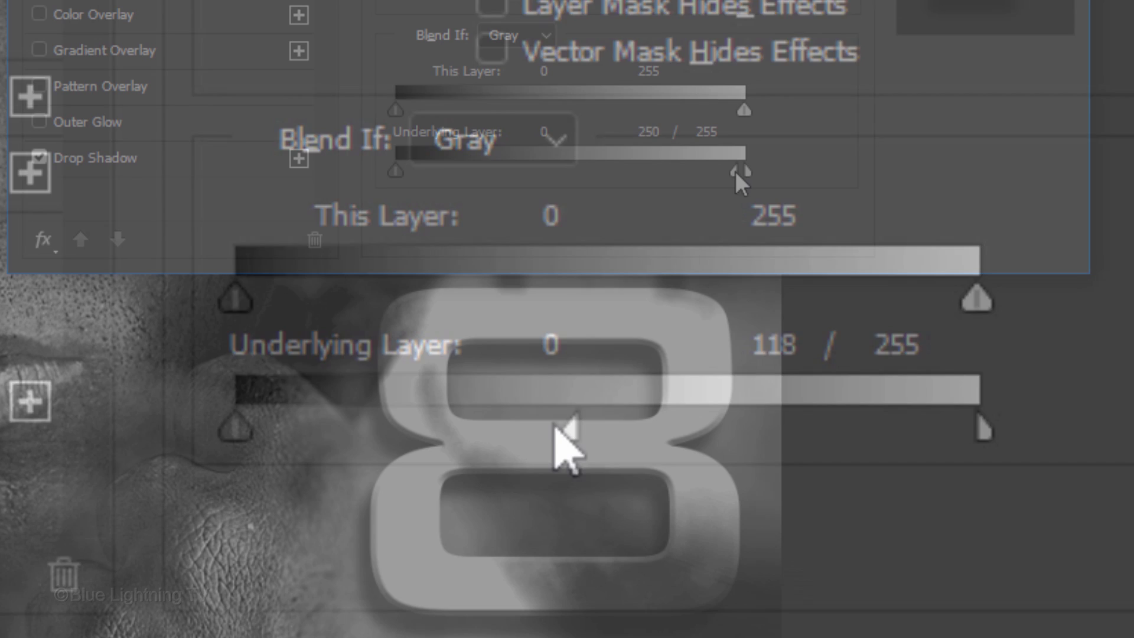
{"action": "left_click_drag", "start_coordinate": [735, 171], "coordinate": [593, 169]}
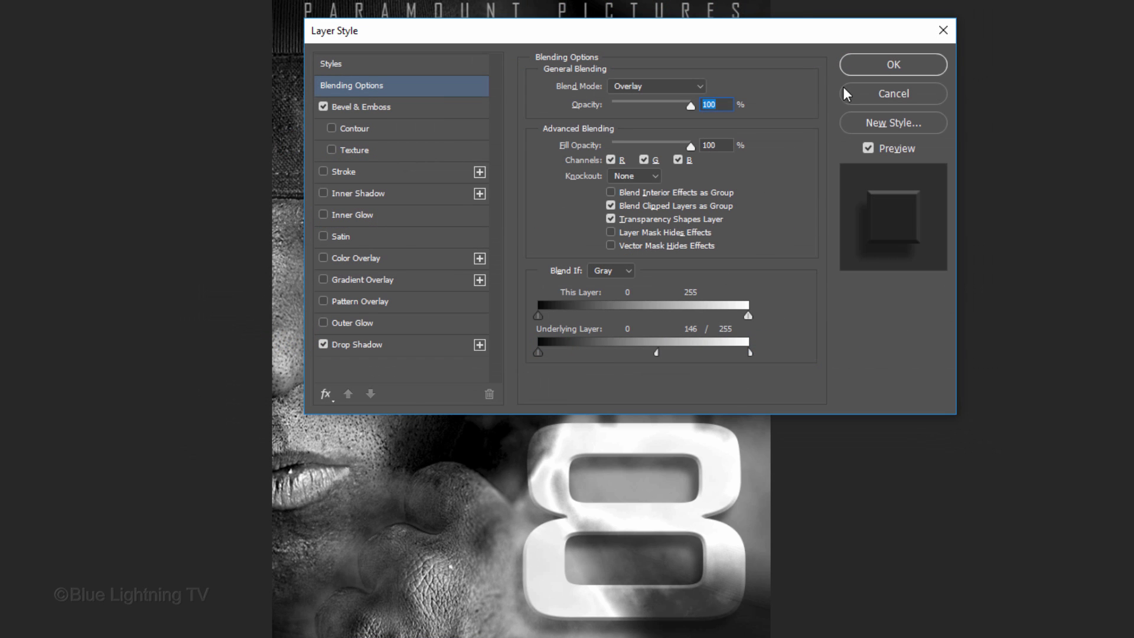
{"action": "left_click", "coordinate": [863, 68]}
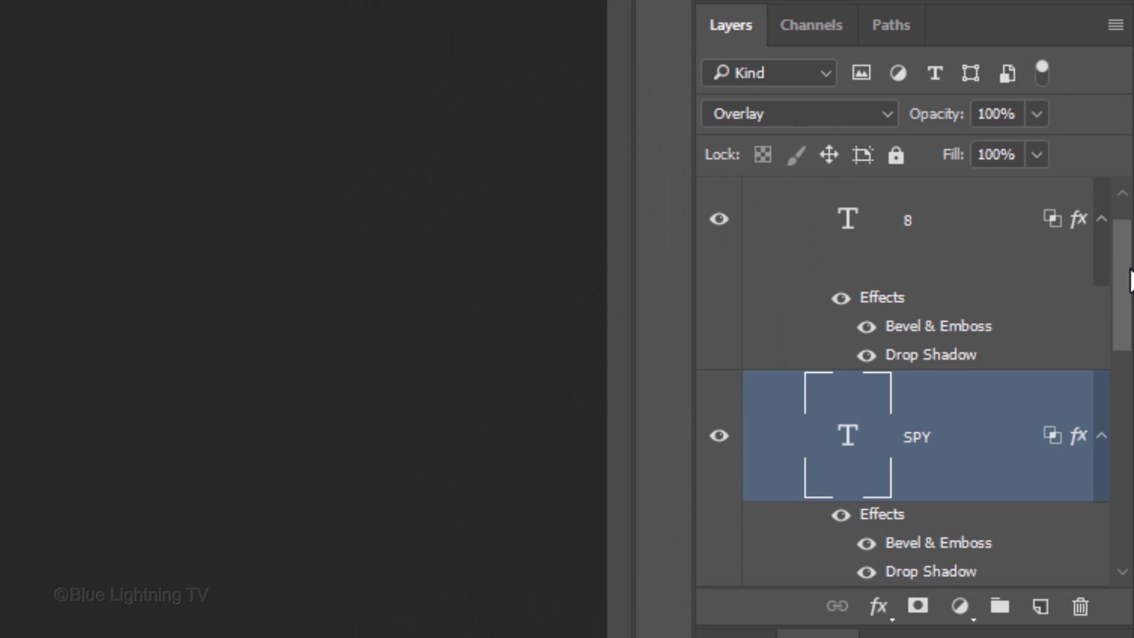
Step: Add a Color Lookup adjustment at the top of the Title group and show its 3DLUT File options
{"action": "scroll", "coordinate": [1130, 278], "scroll_direction": "up", "scroll_amount": 2}
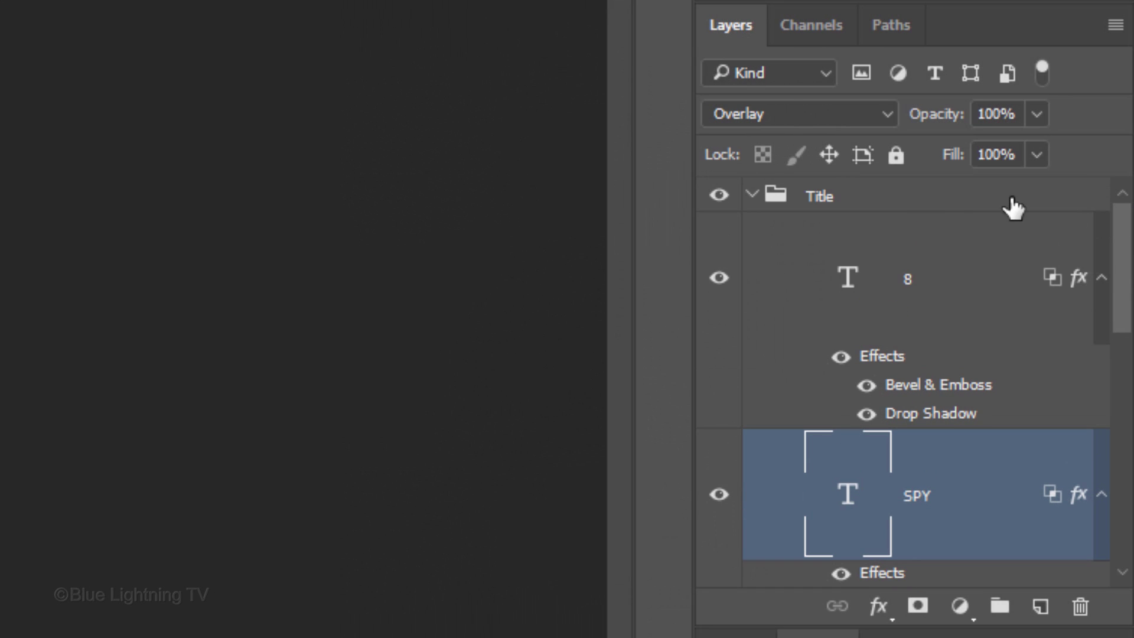
{"action": "left_click", "coordinate": [914, 198]}
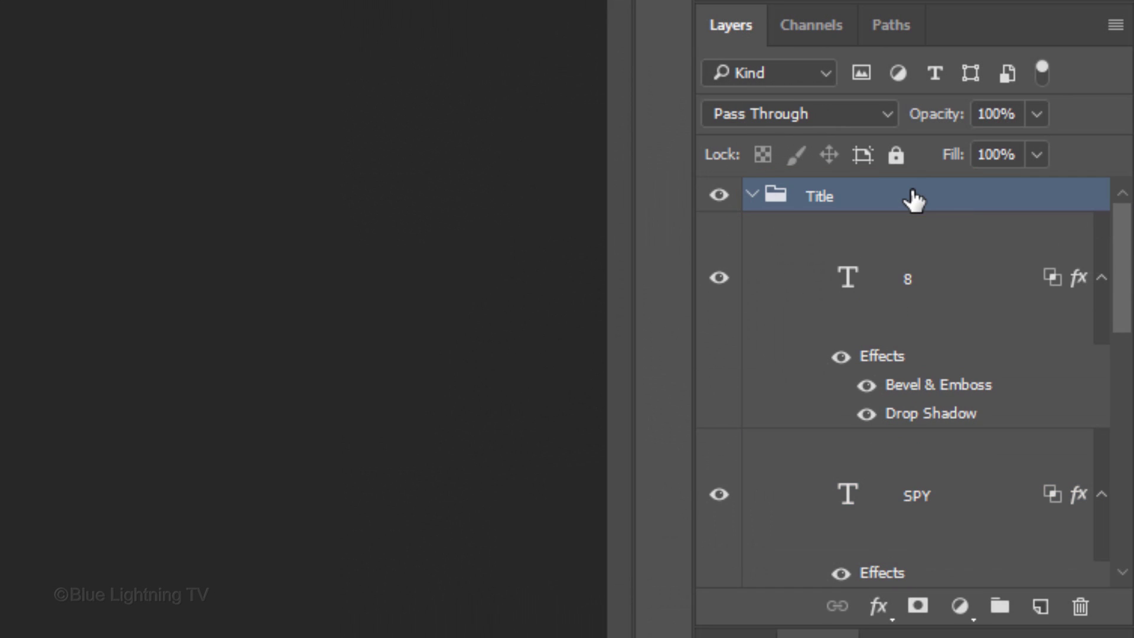
{"action": "left_click", "coordinate": [959, 605]}
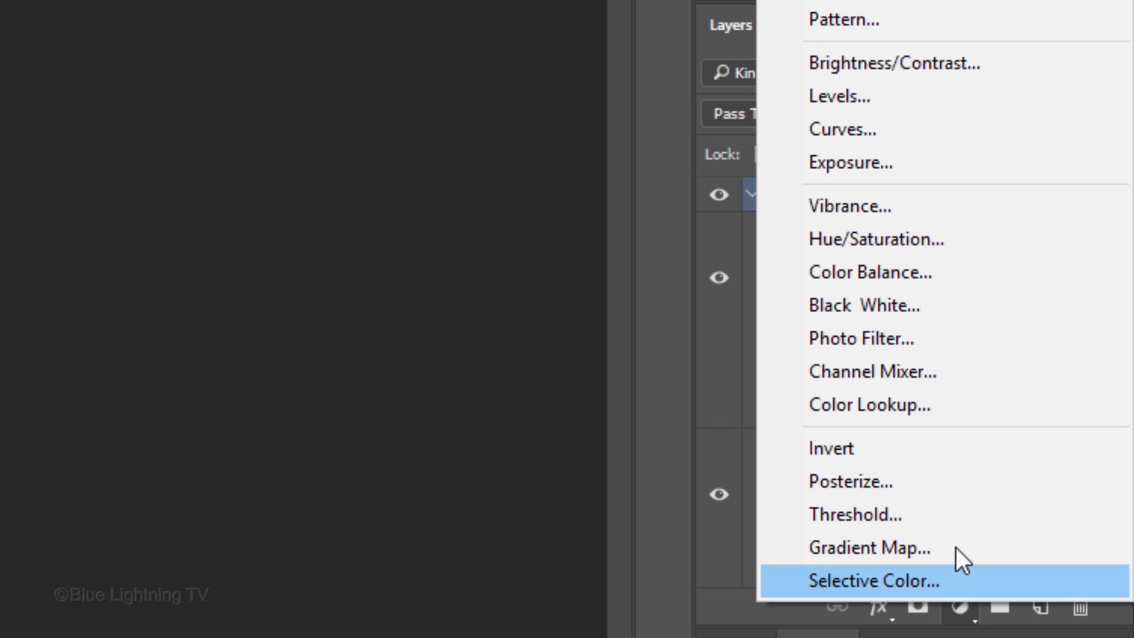
{"action": "left_click", "coordinate": [941, 407]}
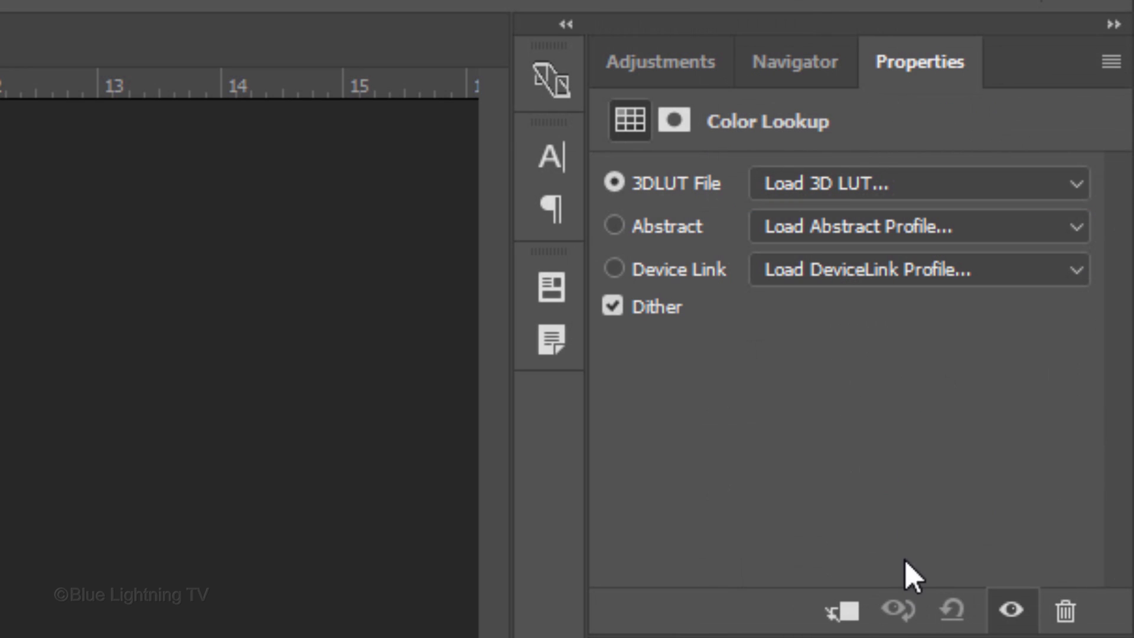
{"action": "left_click", "coordinate": [830, 186]}
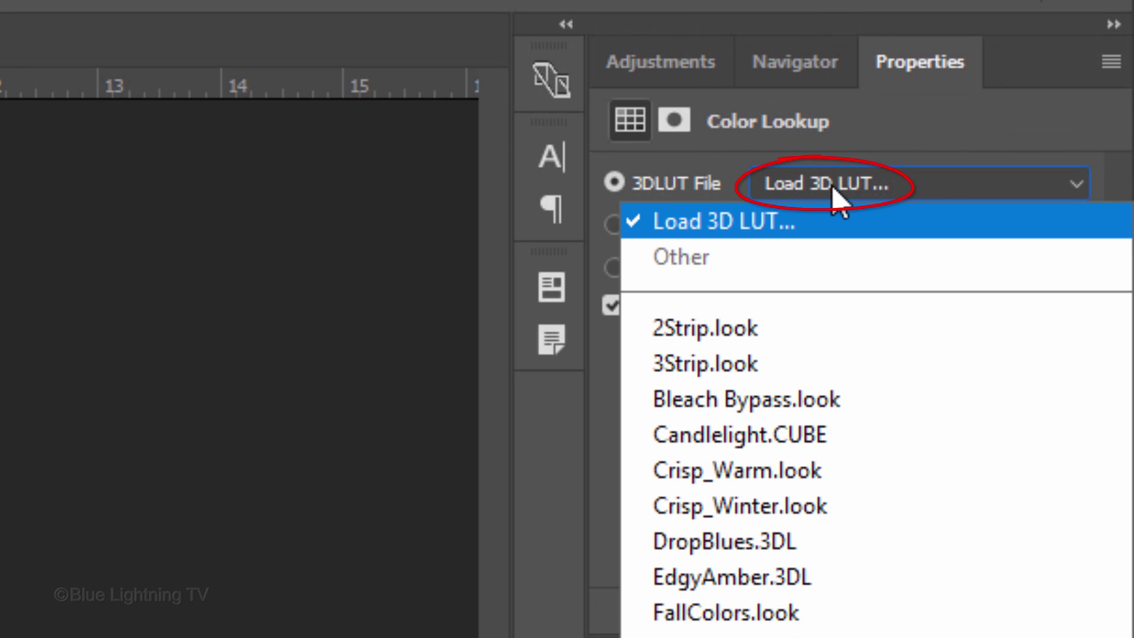